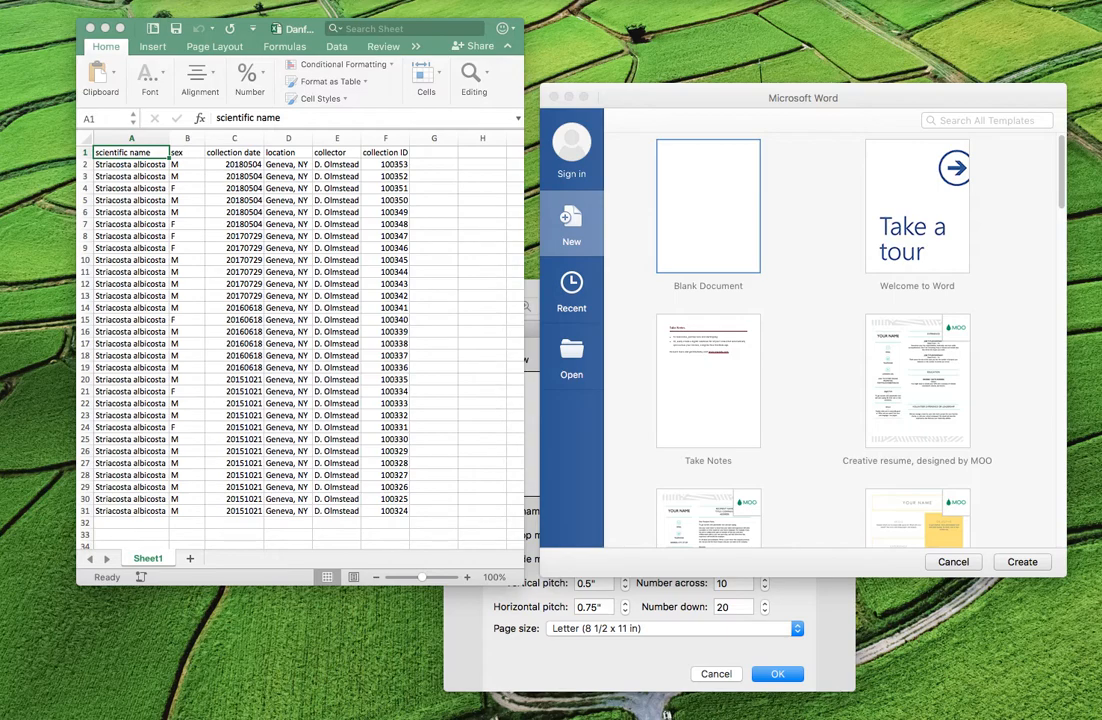
Step: Reposition and widen the specimen data workbook's window to show its columns, and close the workbook
left_click(318, 30)
left_click_drag(318, 30, 270, 20)
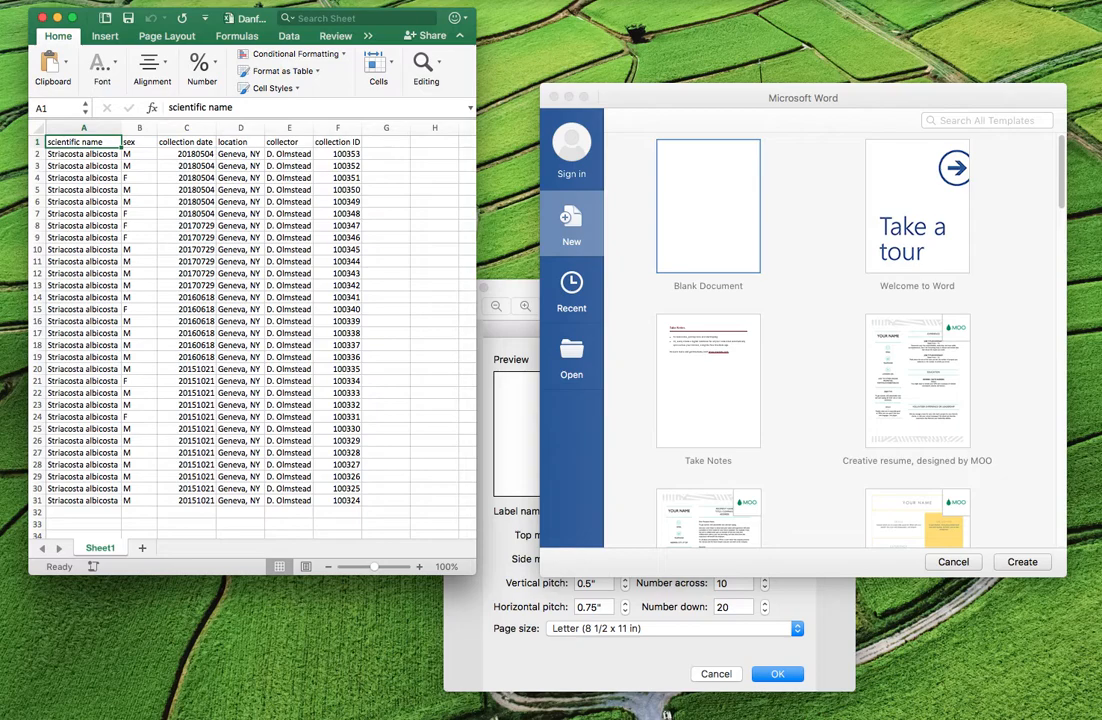
left_click_drag(477, 202, 570, 211)
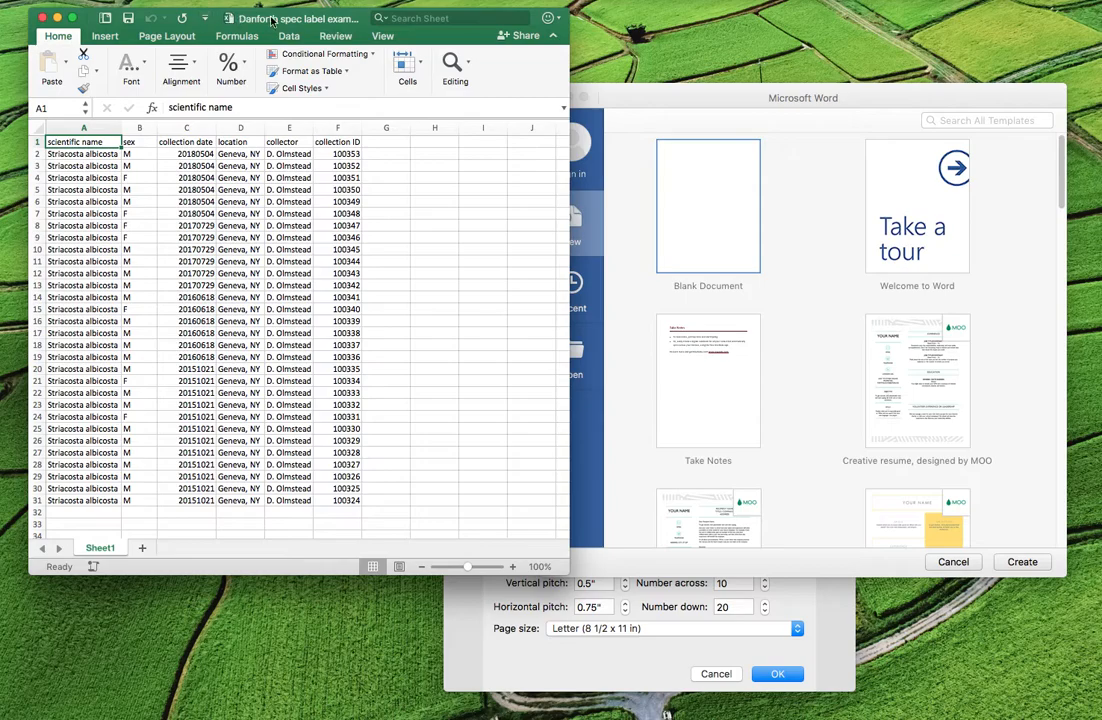
left_click(42, 18)
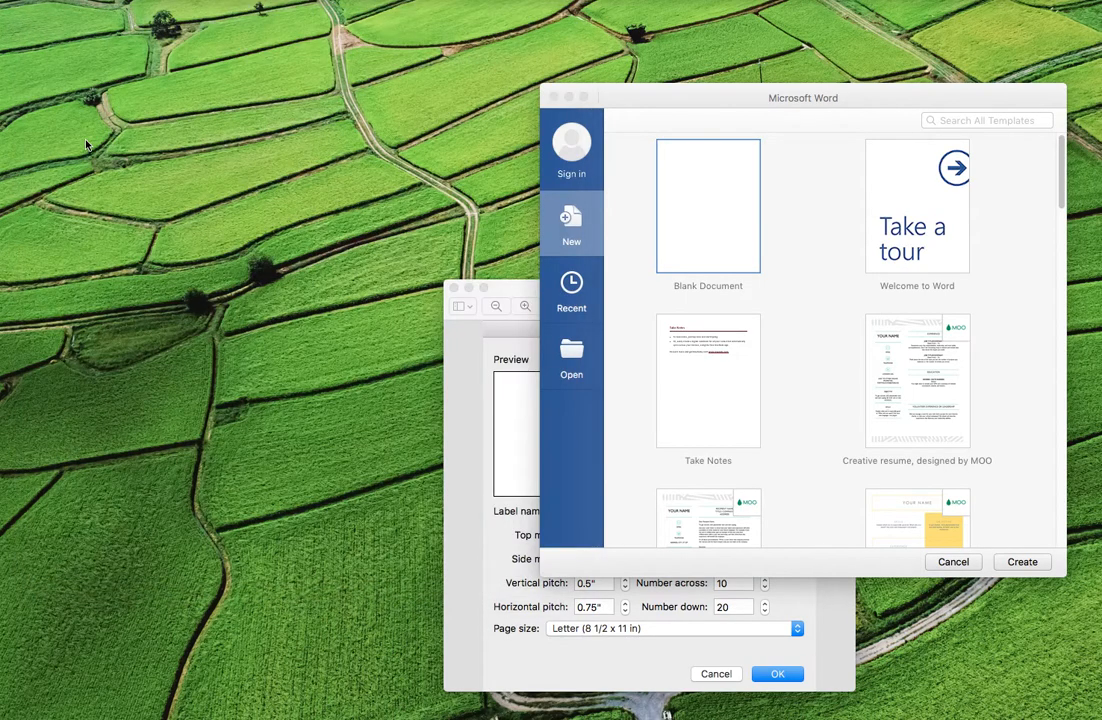
Step: Create a blank document in Word and size its window to fit within the screen
left_click_drag(660, 103, 366, 28)
left_click_drag(770, 503, 943, 705)
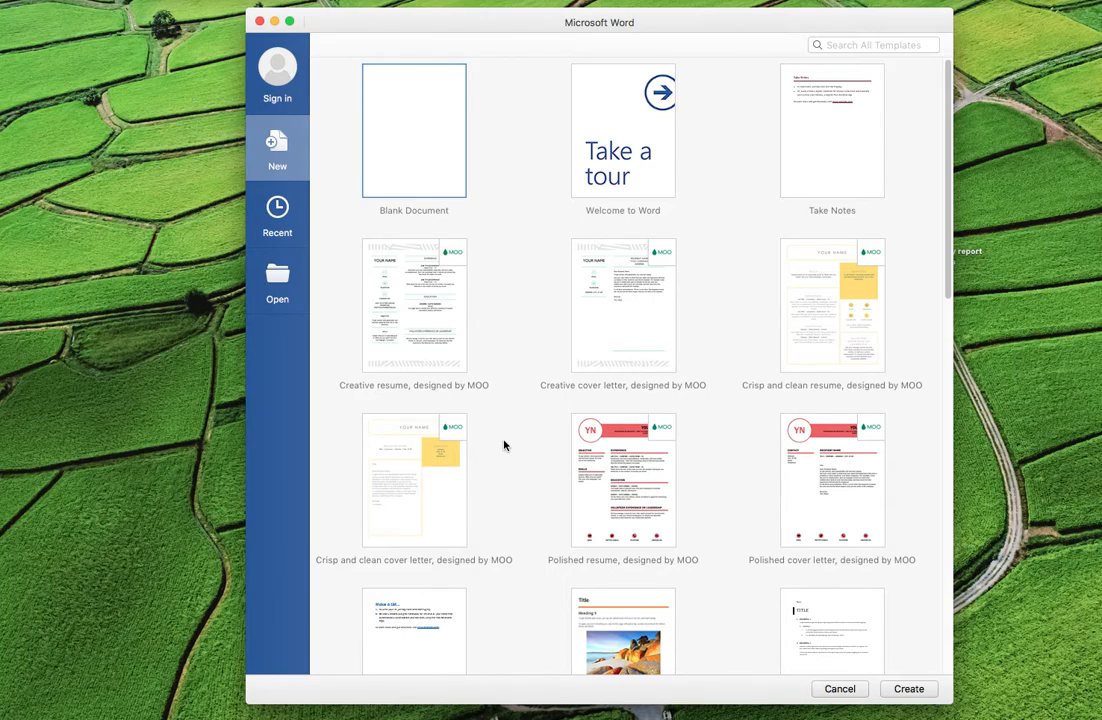
double_click(425, 170)
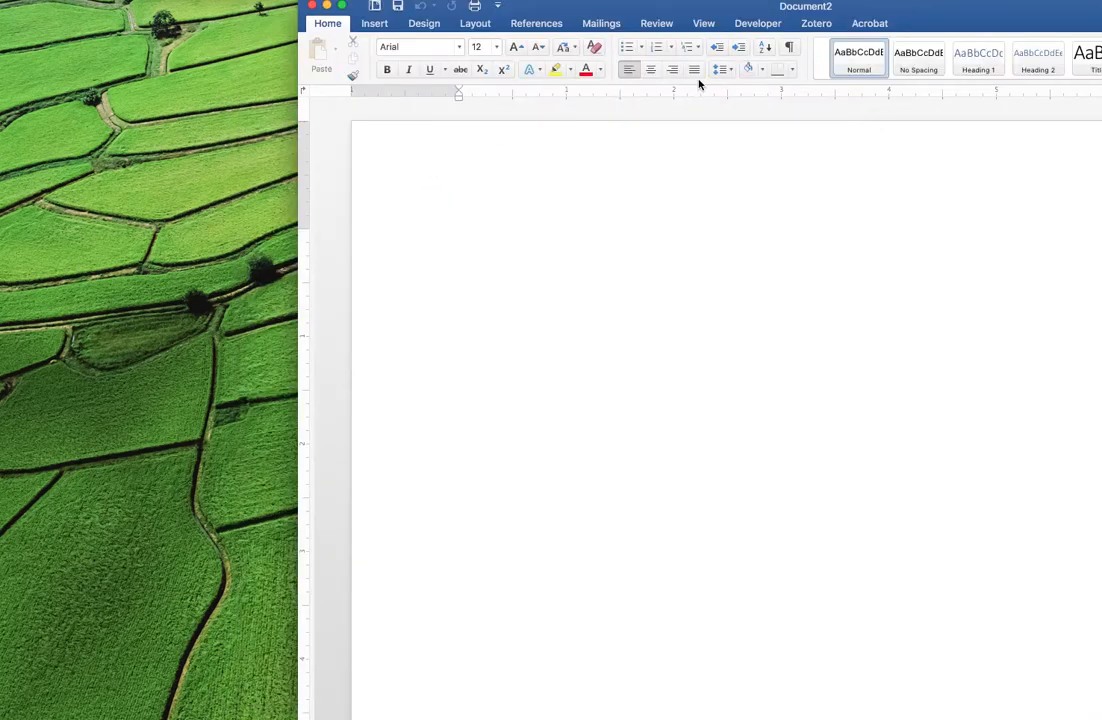
double_click(770, 7)
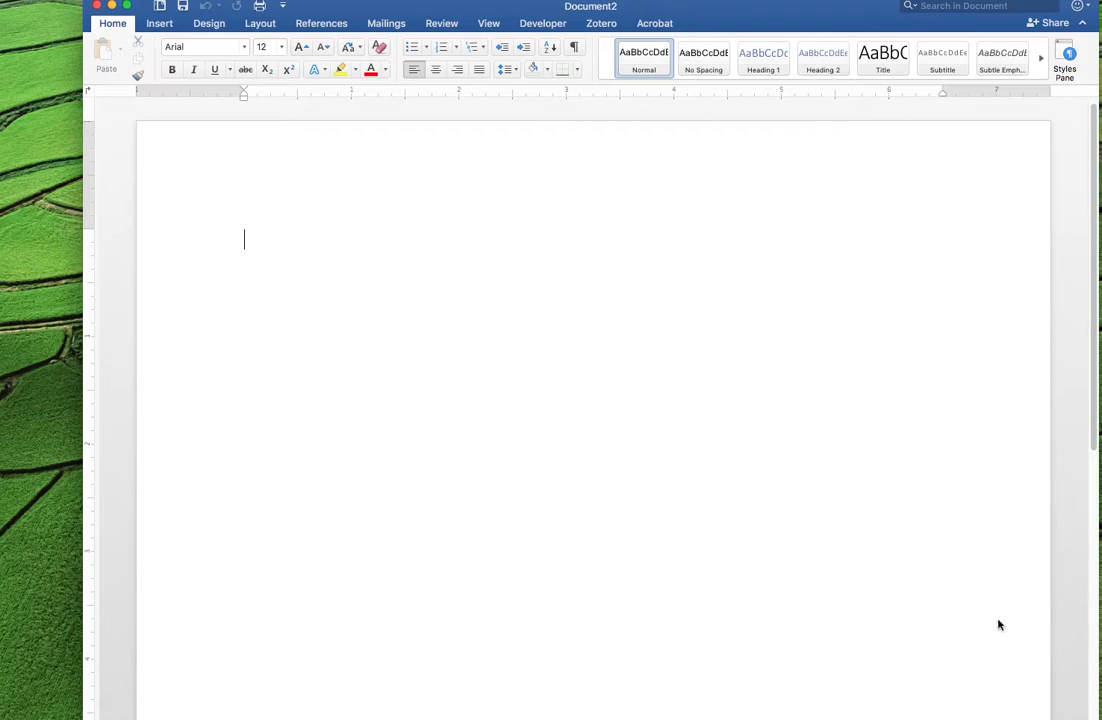
left_click_drag(1100, 718, 804, 656)
left_click_drag(355, 13, 621, 28)
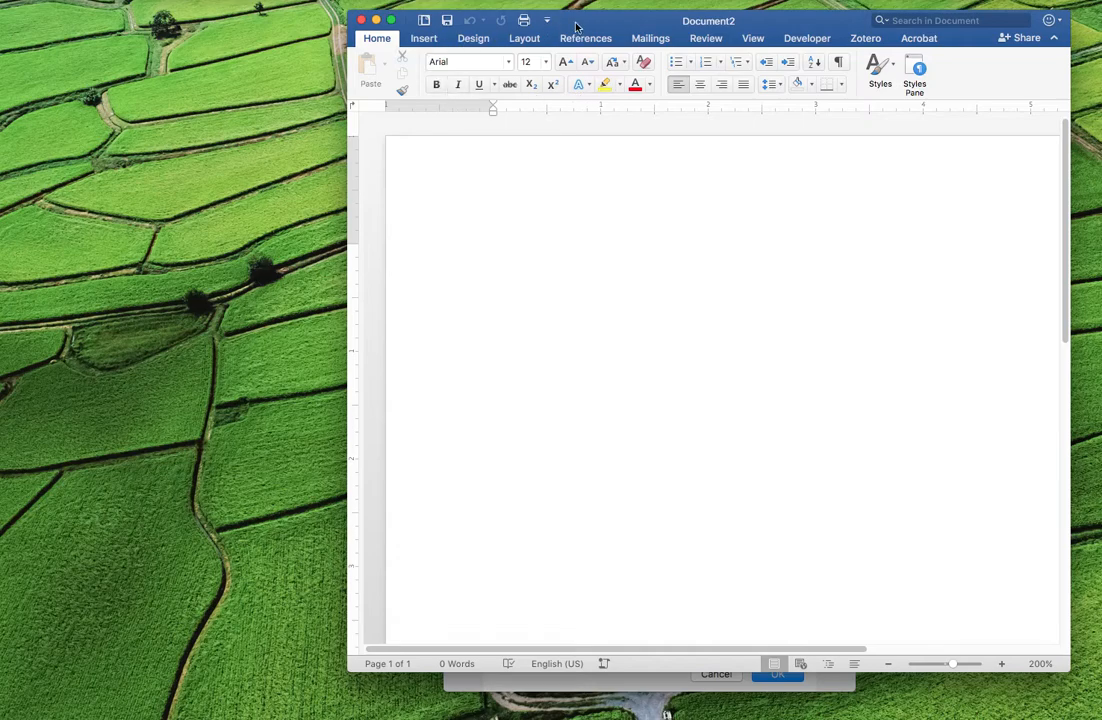
Step: Widen the document window and start a Labels mail merge, opening the label options
left_click(650, 38)
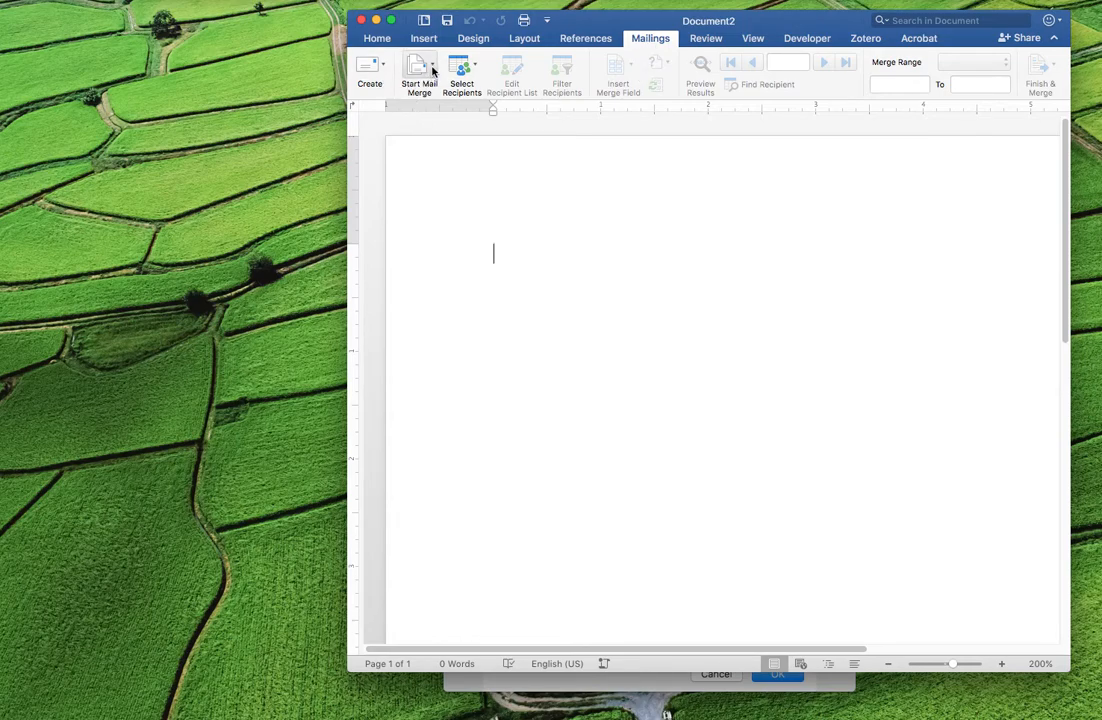
left_click_drag(794, 20, 610, 25)
mouse_move(856, 349)
left_mouse_down()
mouse_move(593, 357)
mouse_move(476, 339)
mouse_move(1031, 374)
mouse_move(669, 365)
mouse_move(856, 368)
left_mouse_up()
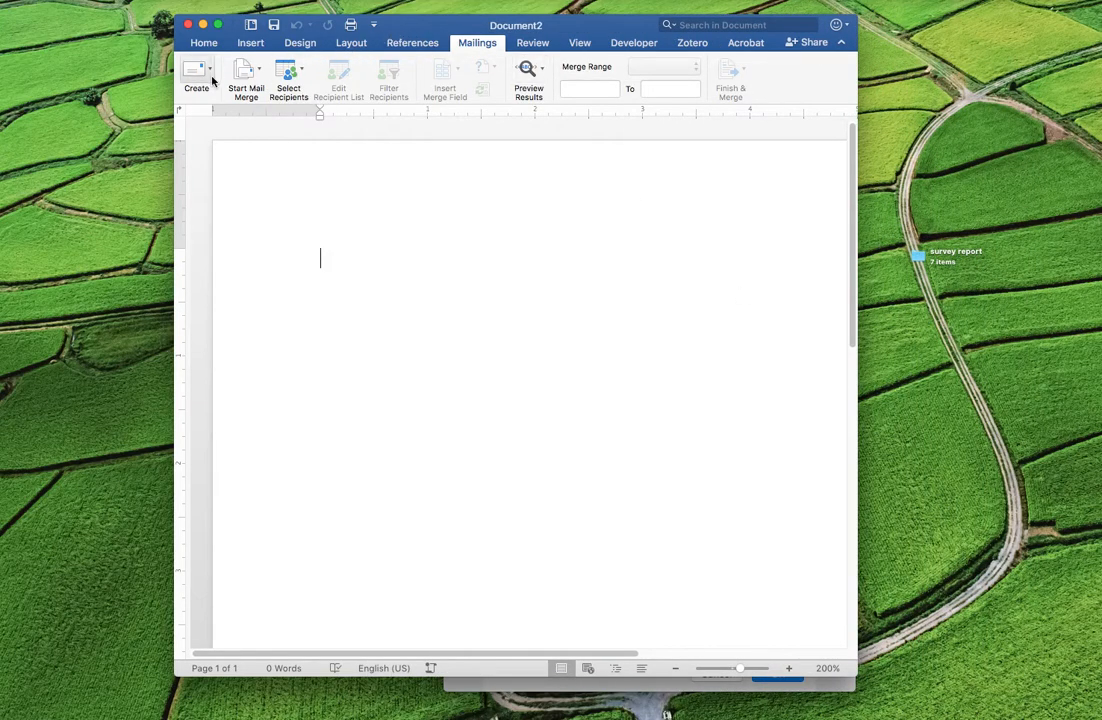
left_click_drag(856, 457, 1065, 453)
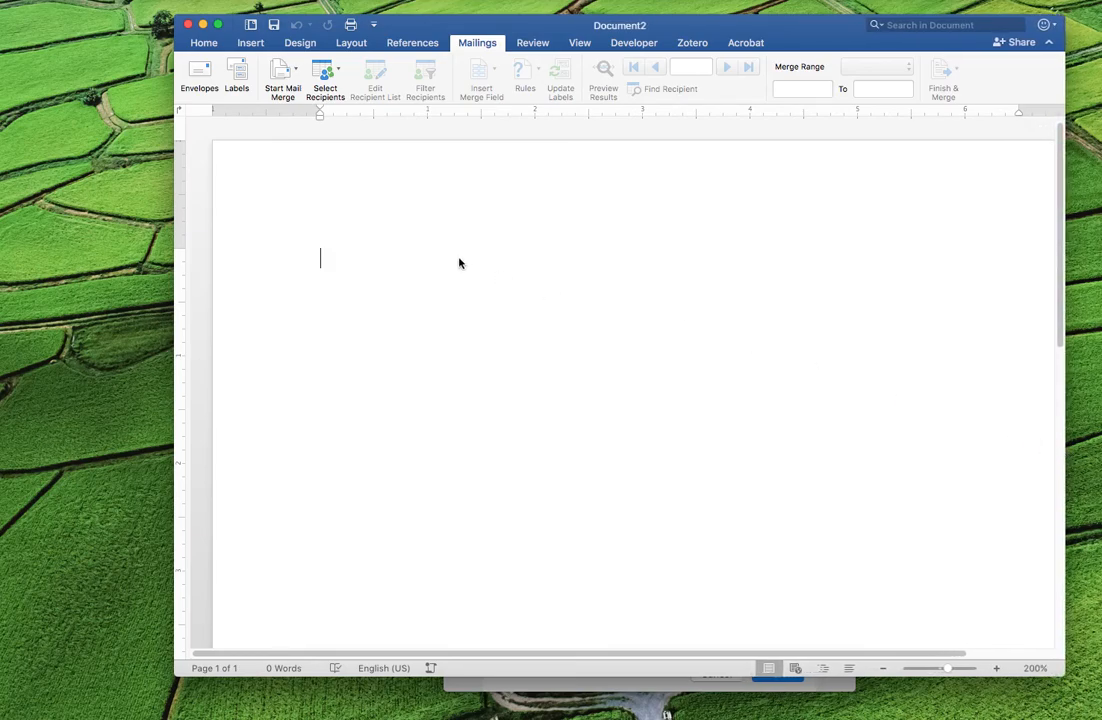
left_click(295, 72)
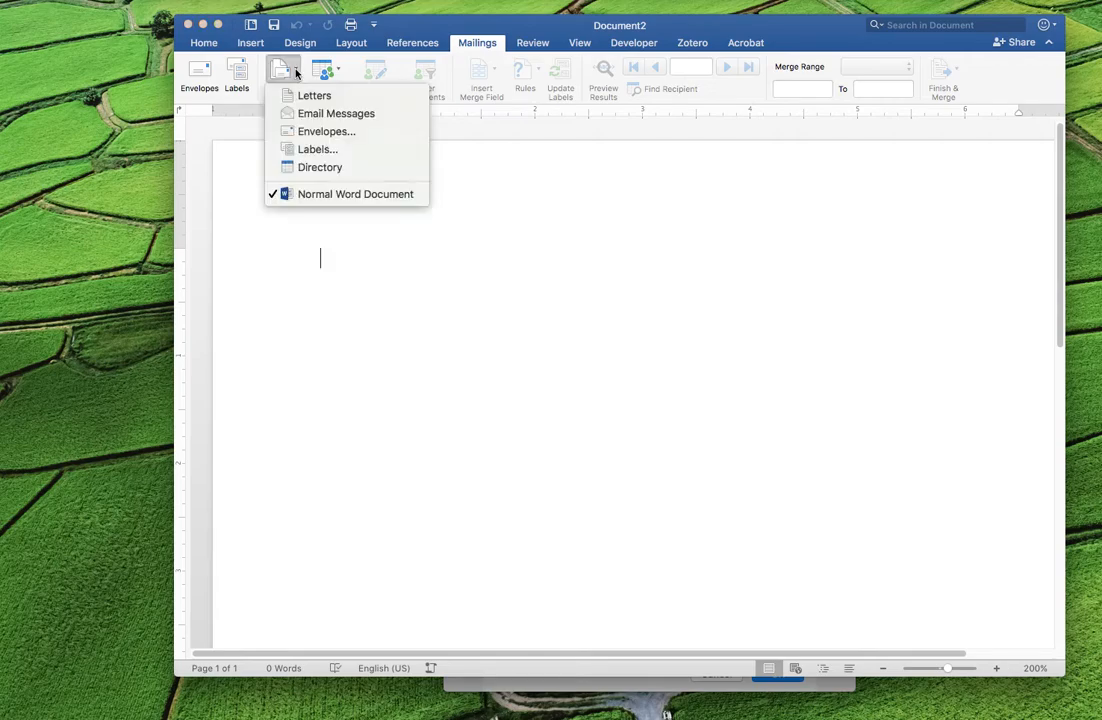
left_click(320, 152)
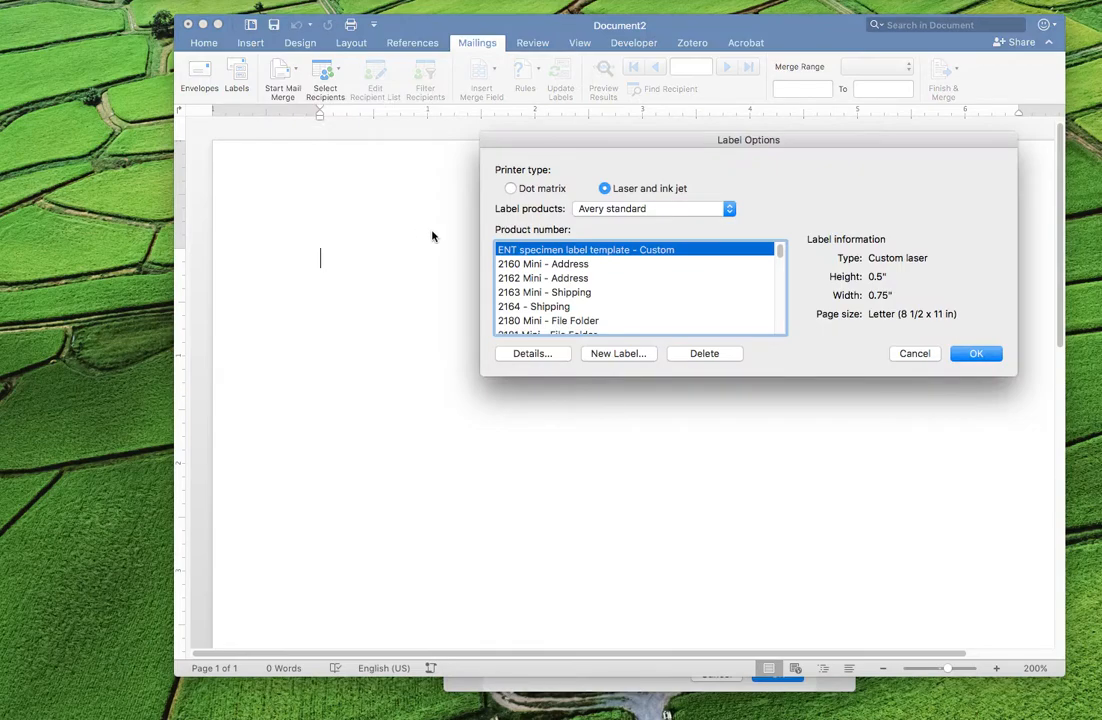
left_click_drag(650, 148, 367, 43)
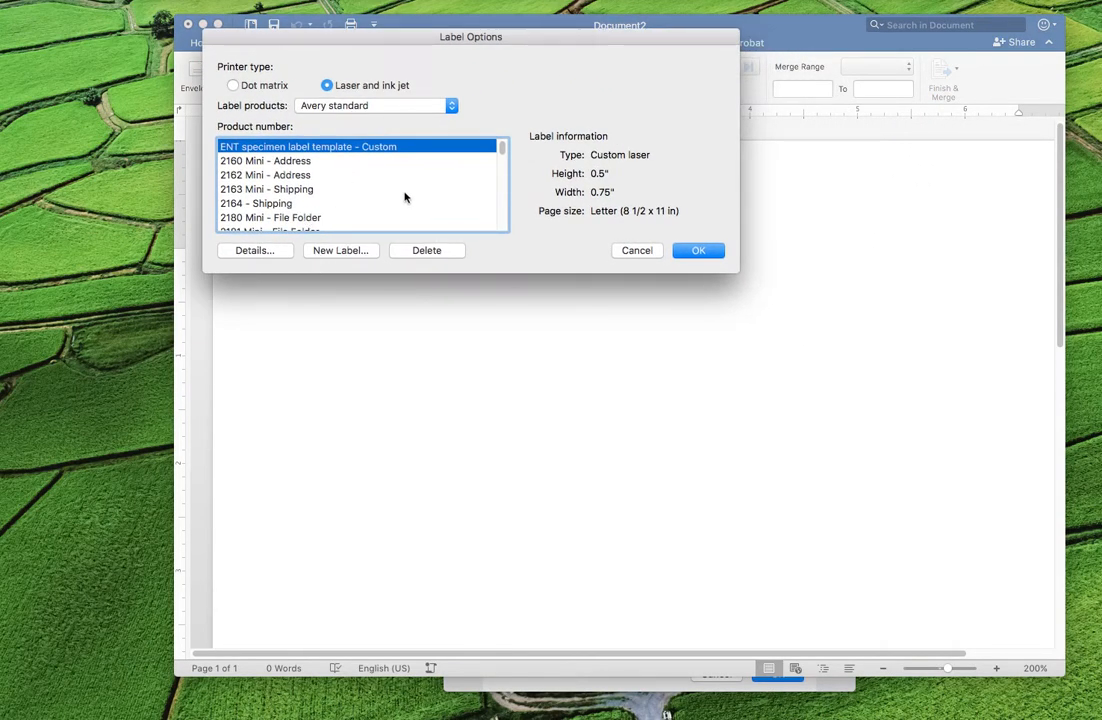
Step: Browse the Avery standard product numbers available for laser and ink jet labels
left_click_drag(502, 146, 502, 187)
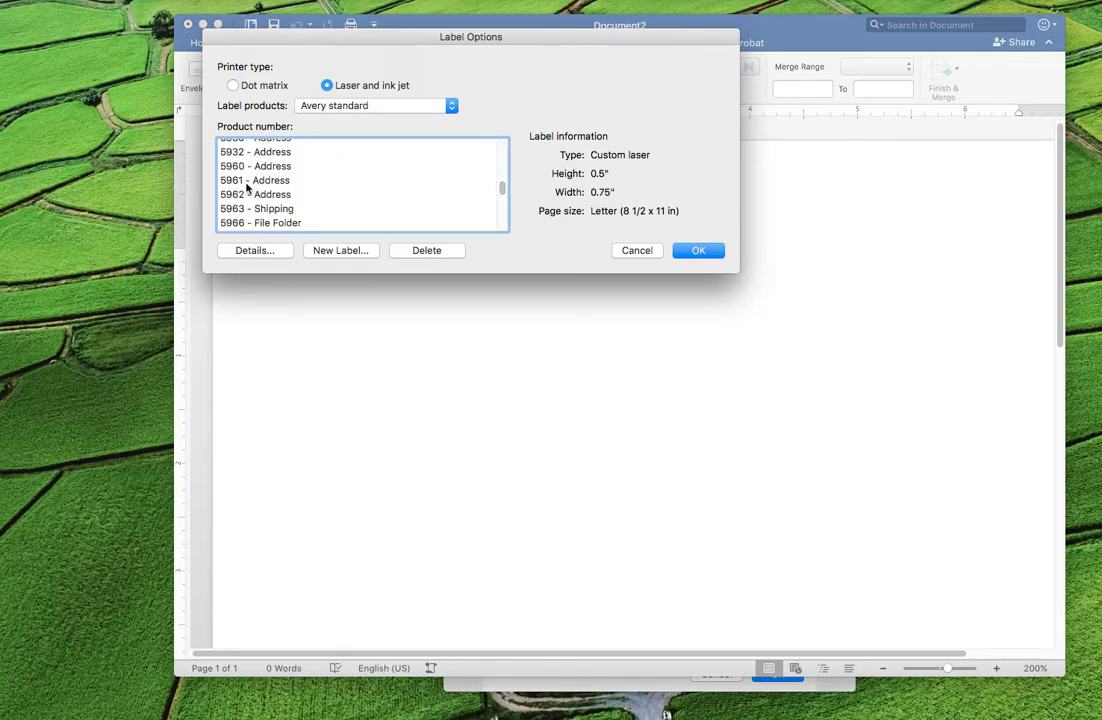
scroll(325, 193, "up", 1)
scroll(325, 193, "down", 3)
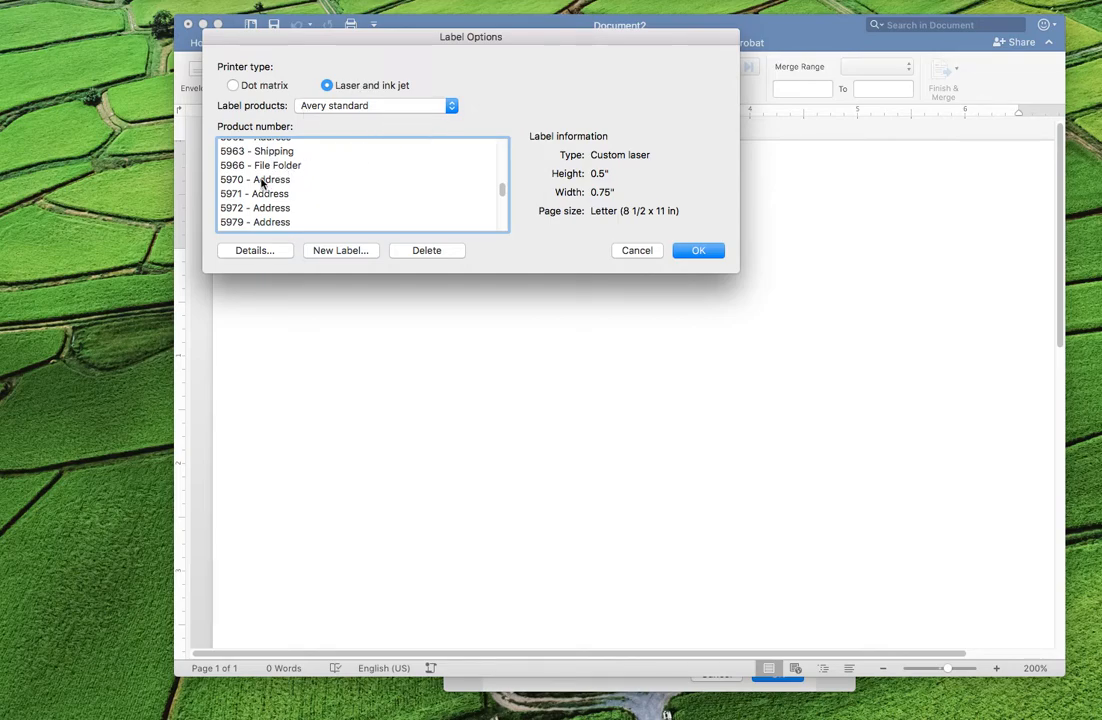
scroll(250, 181, "up", 10)
scroll(250, 181, "up", 15)
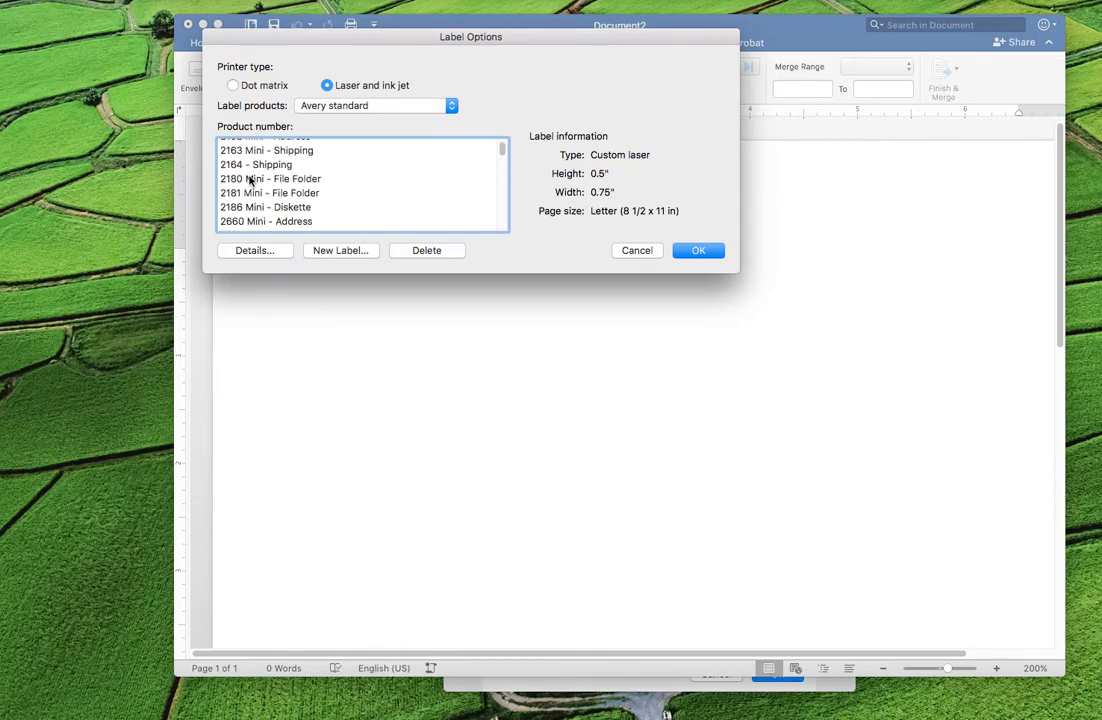
scroll(250, 181, "up", 3)
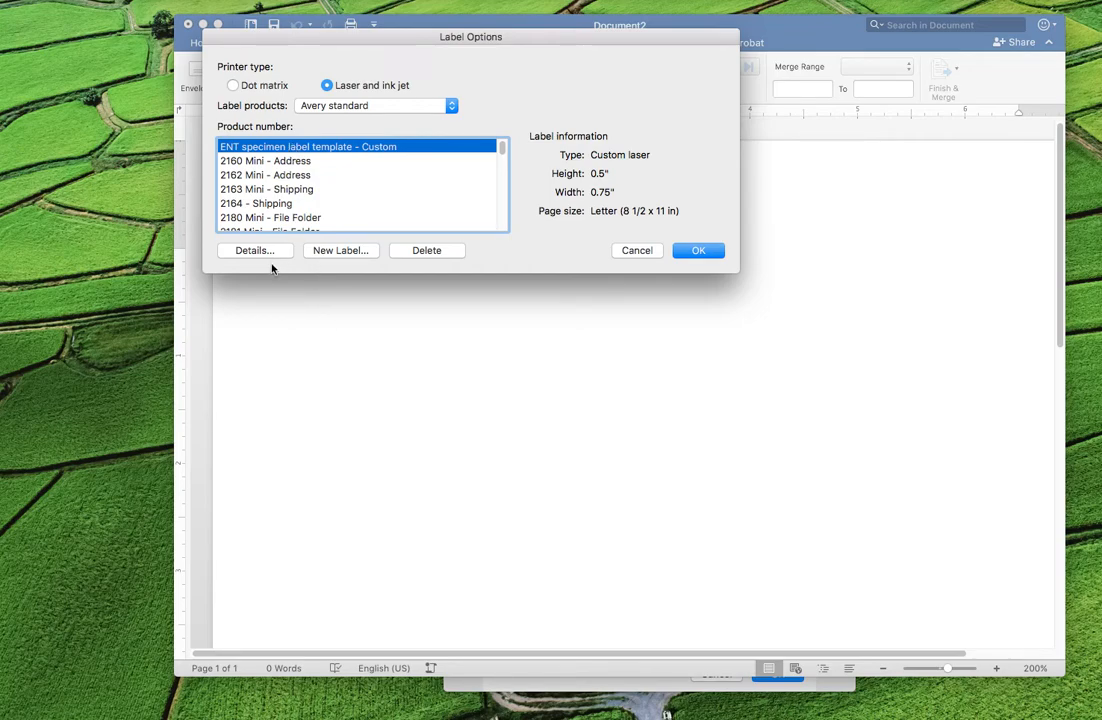
left_click(337, 251)
left_click_drag(658, 107, 202, 30)
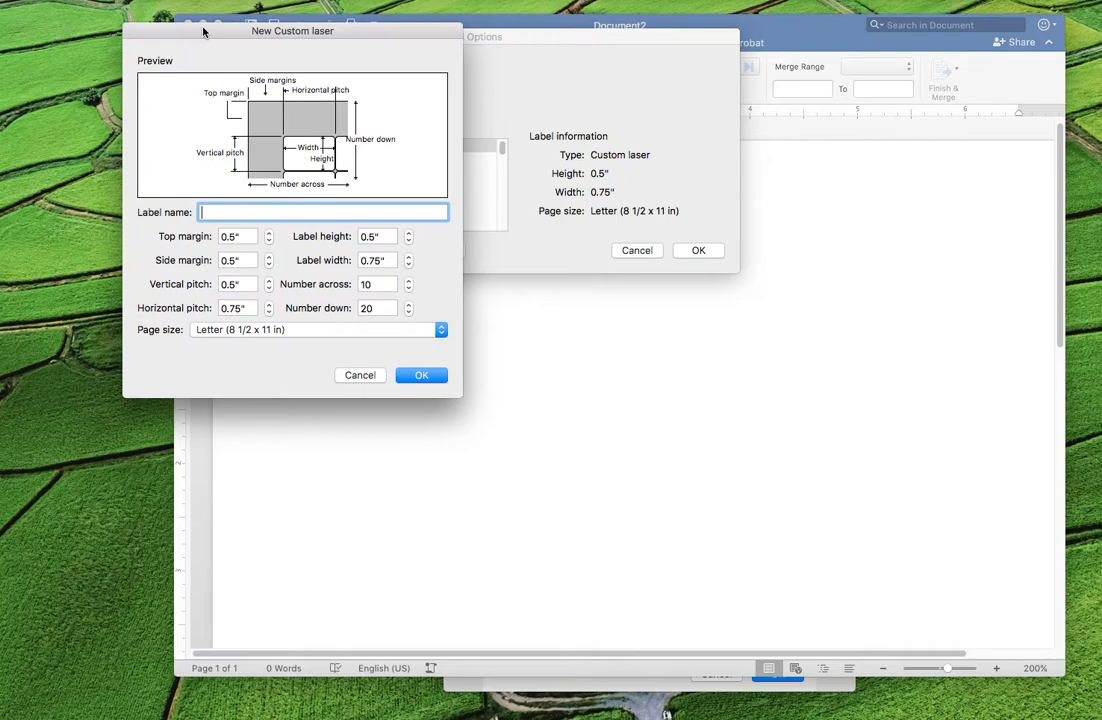
left_click(576, 687)
left_click_drag(583, 290, 758, 30)
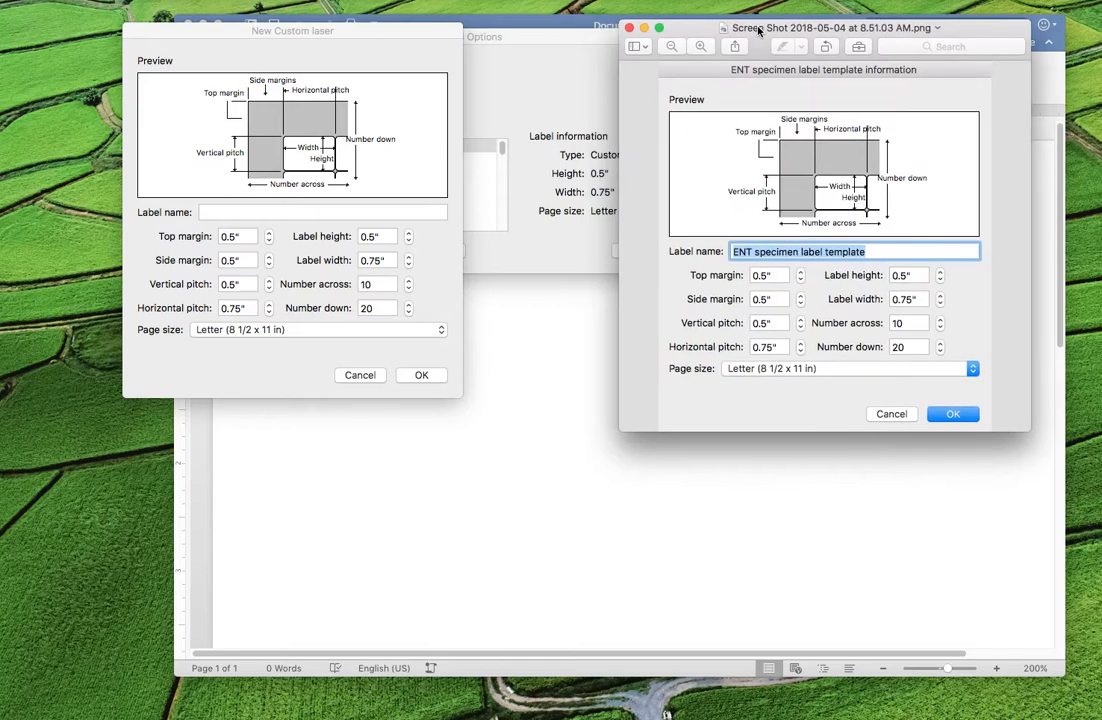
left_click_drag(228, 31, 293, 21)
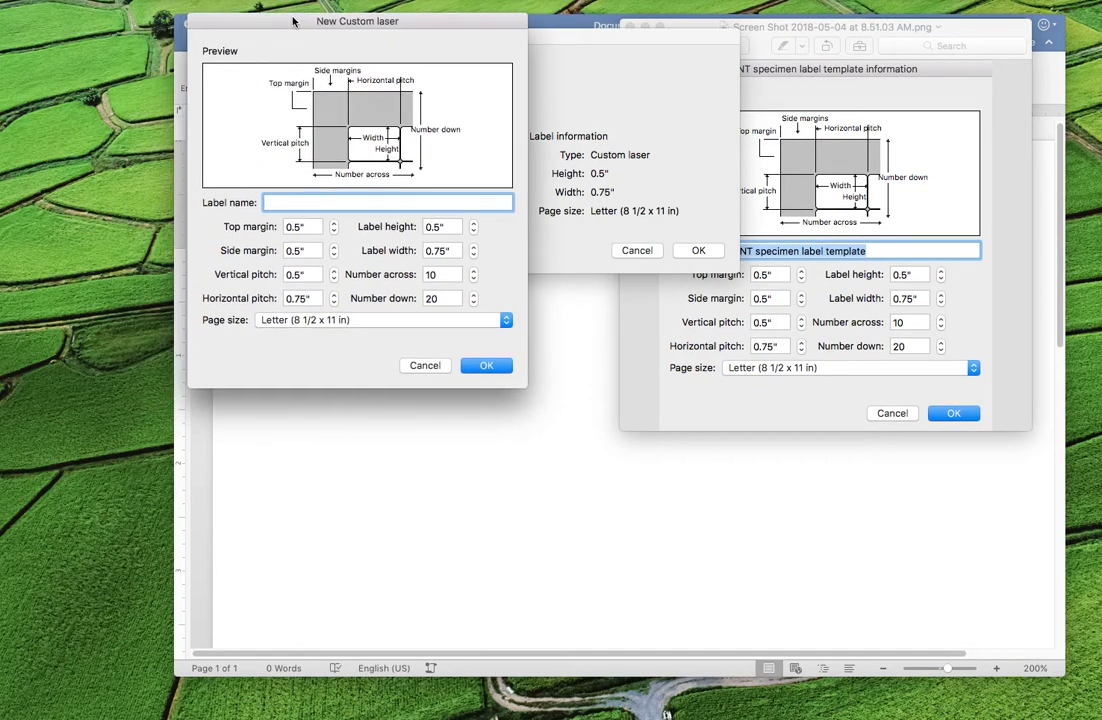
left_click(795, 24)
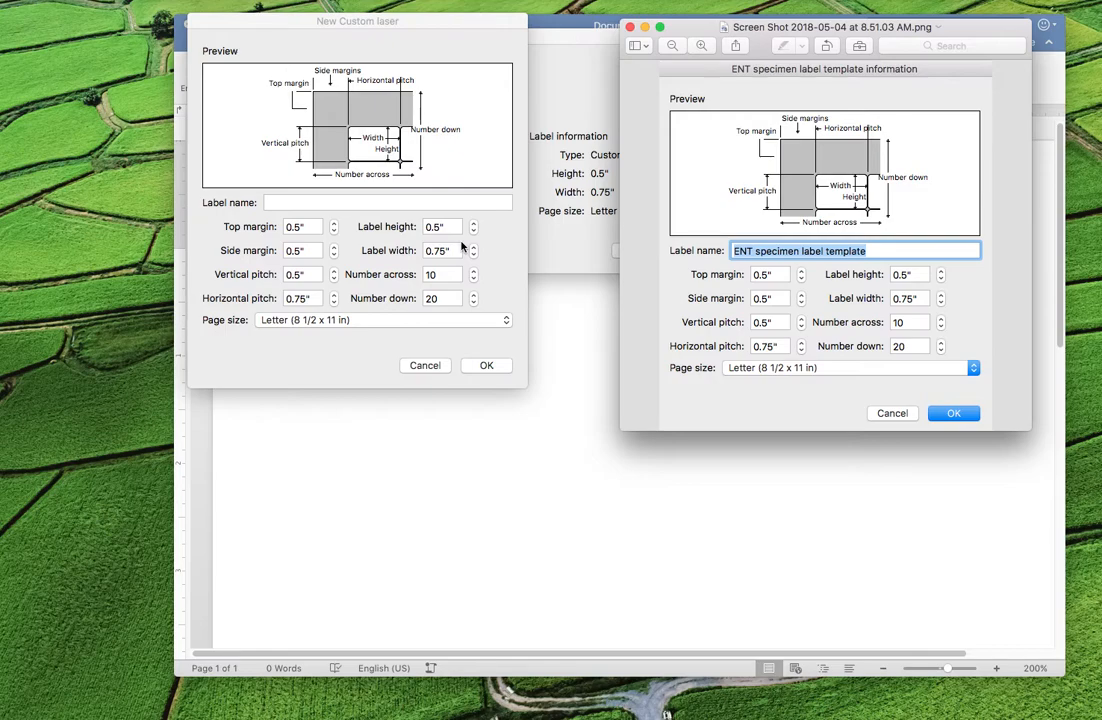
left_click(356, 204)
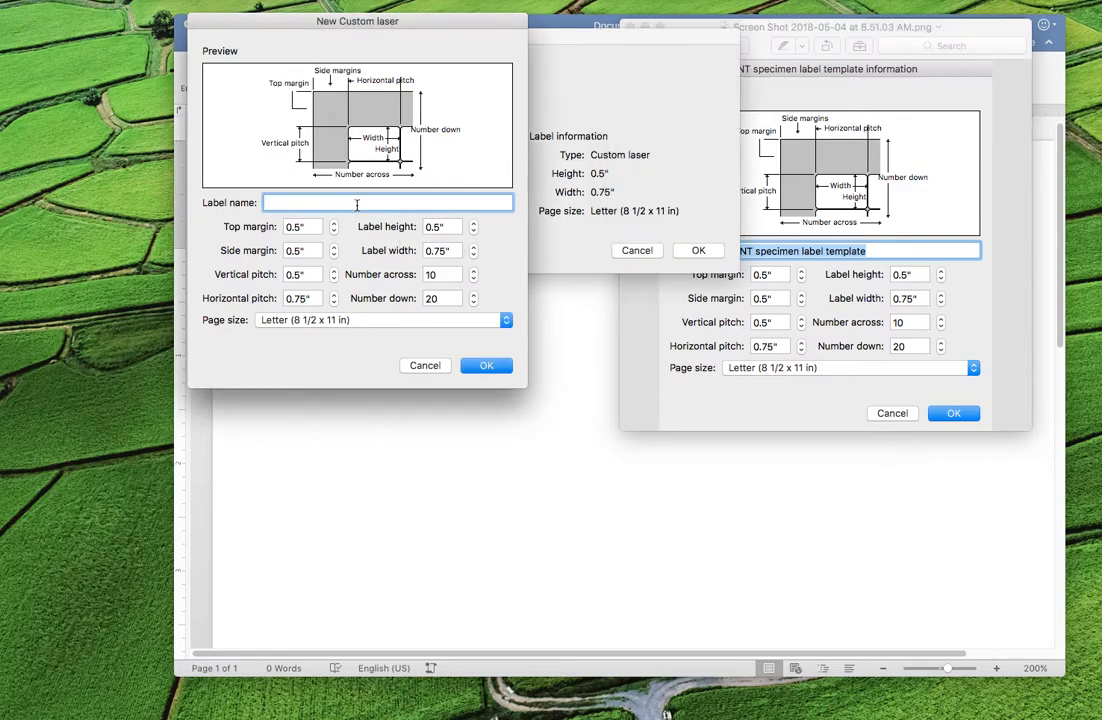
left_click_drag(583, 42, 580, 492)
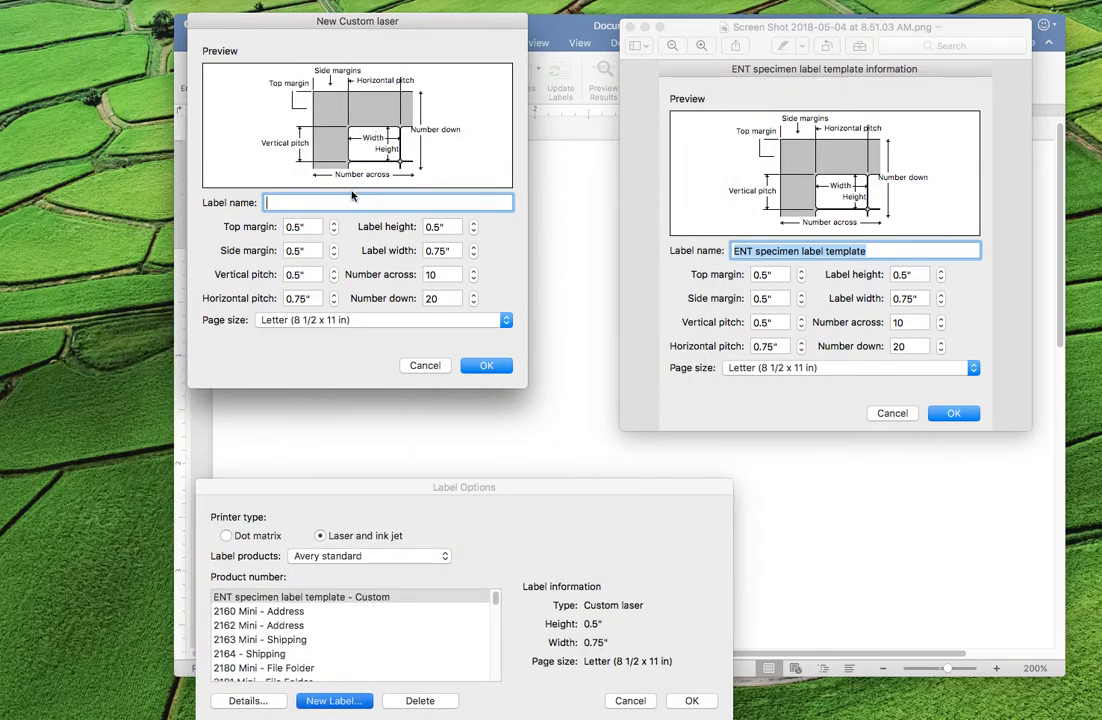
type("ENT specimen")
type("el 2")
left_click(428, 366)
Step: Close the reference screenshot and apply the ENT specimen label template - Custom to the document
left_click_drag(450, 487, 490, 167)
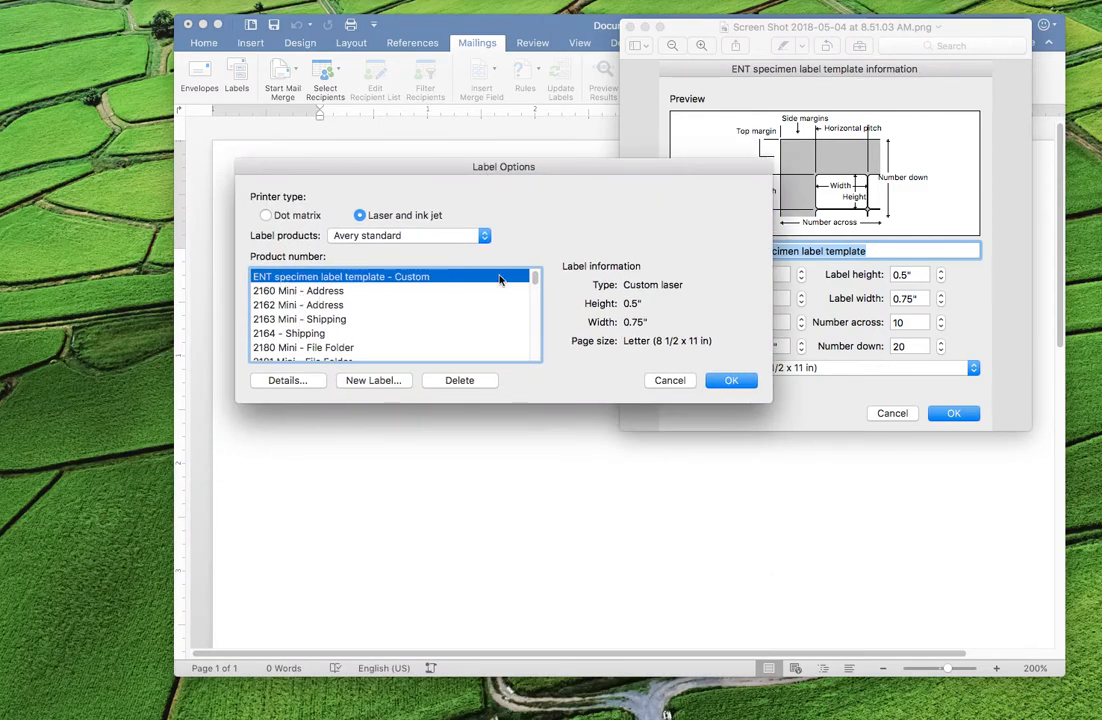
left_click(676, 33)
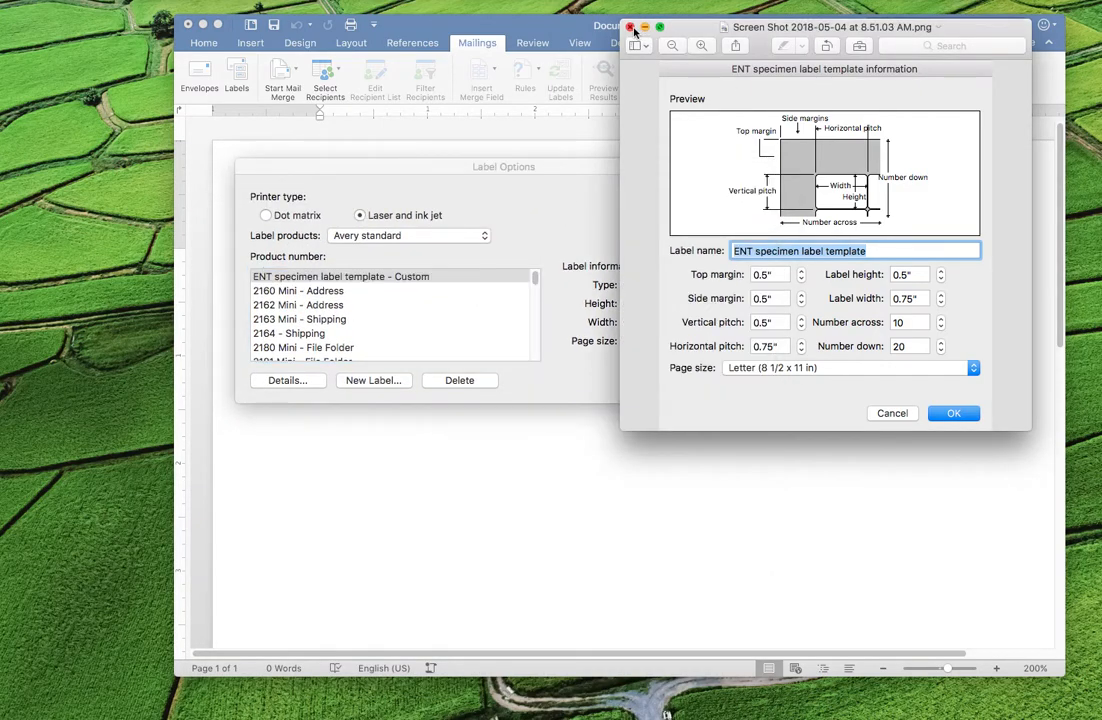
left_click(630, 27)
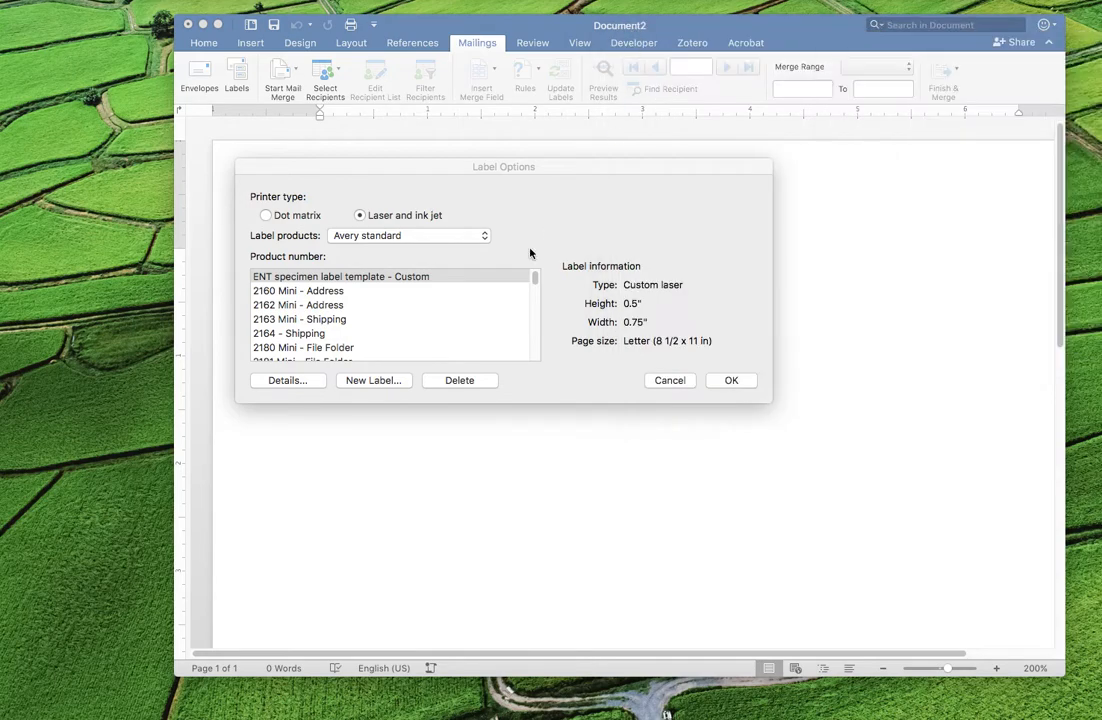
left_click_drag(497, 166, 570, 137)
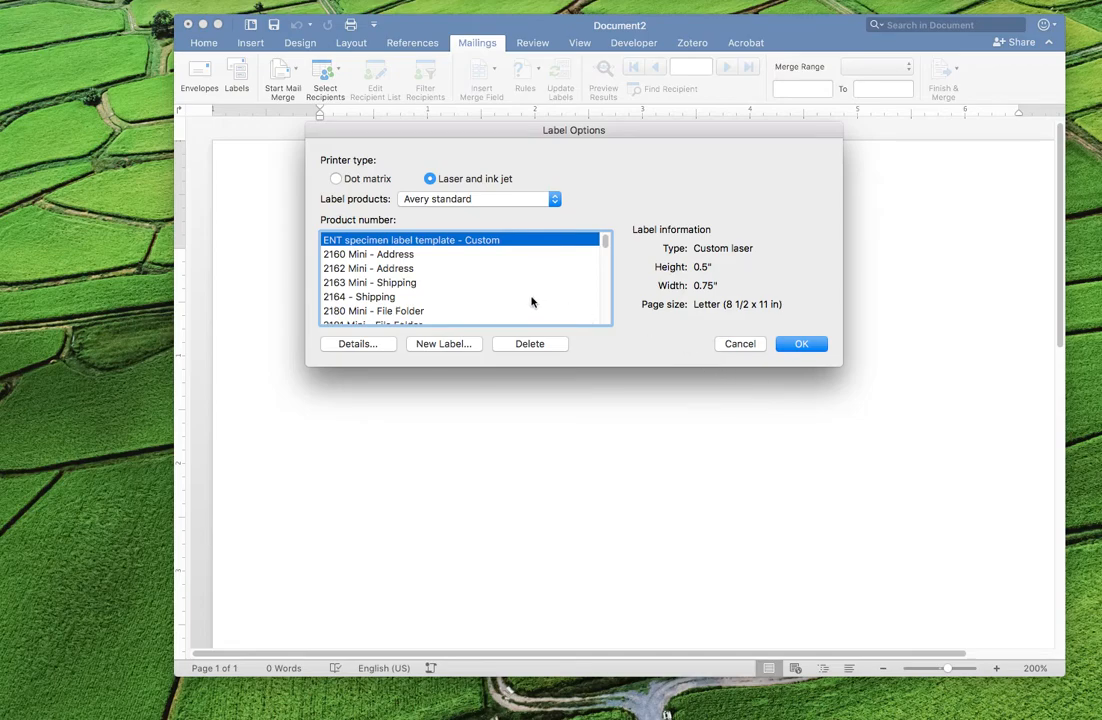
left_click(803, 345)
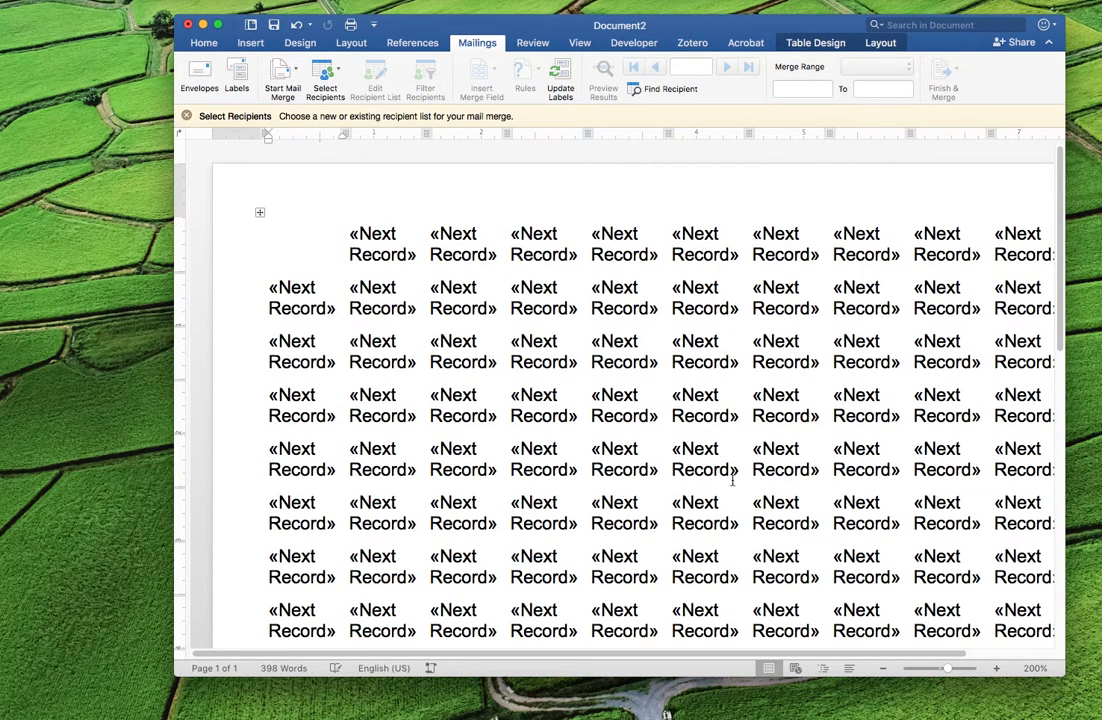
Step: Zoom the document out to 90% to examine the layout of the label sheet
left_click(880, 668)
left_click(880, 668)
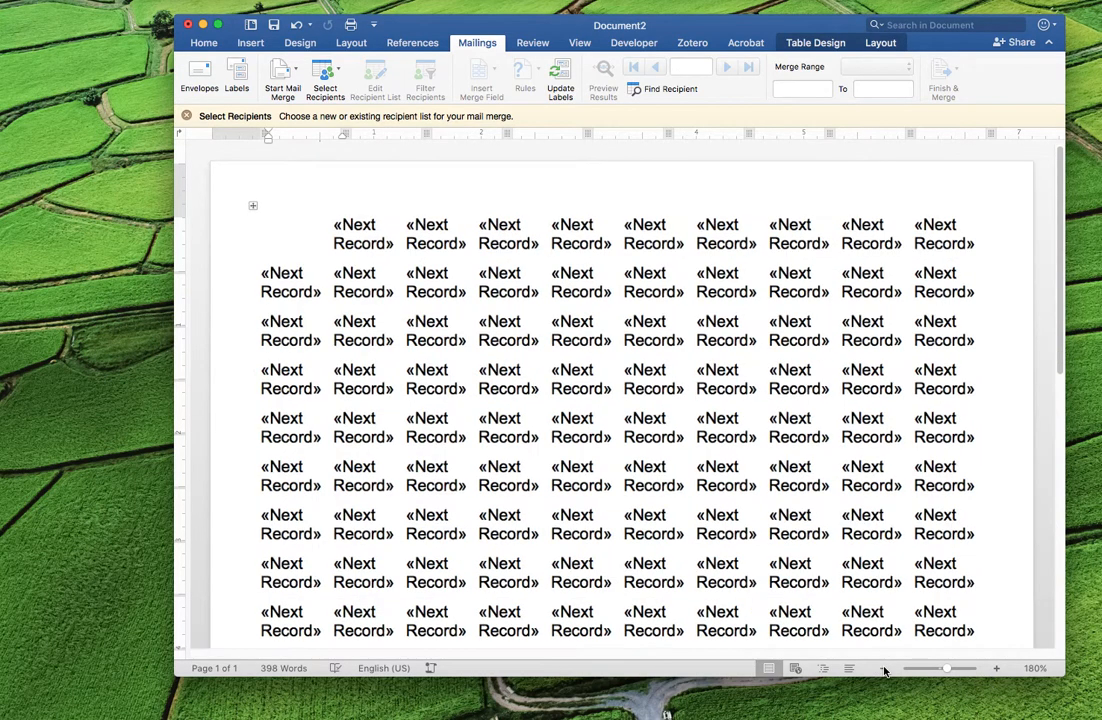
left_click(882, 668)
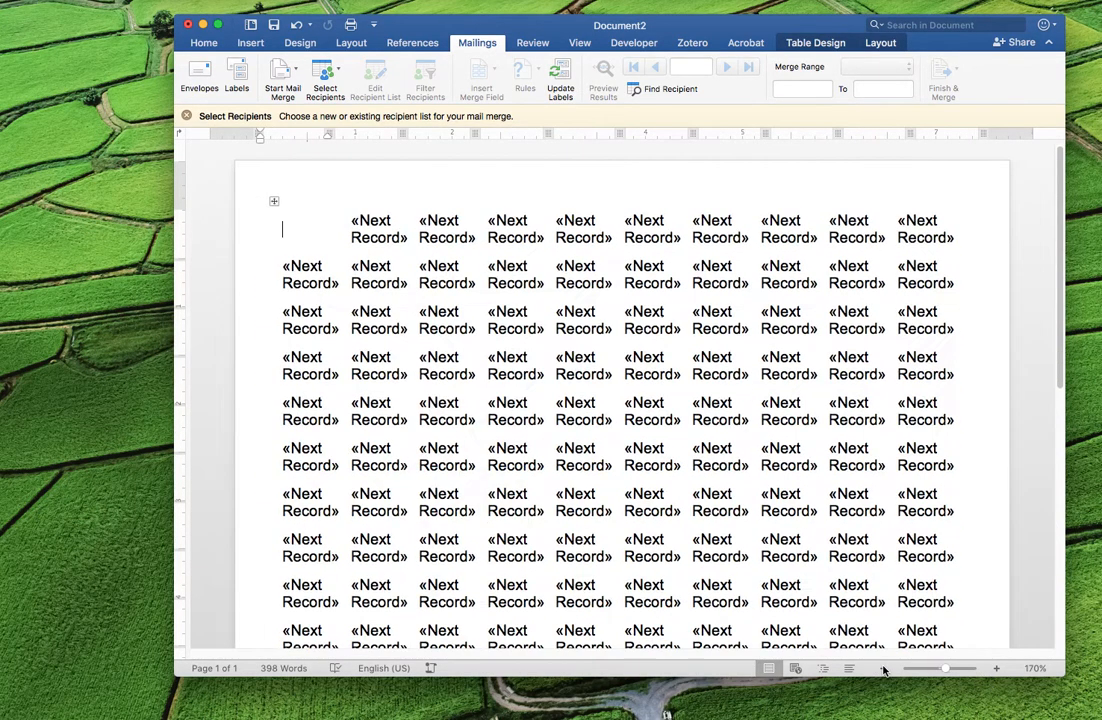
left_click(882, 668)
left_click(882, 668)
left_click(882, 668)
left_click(882, 668)
left_click(882, 668)
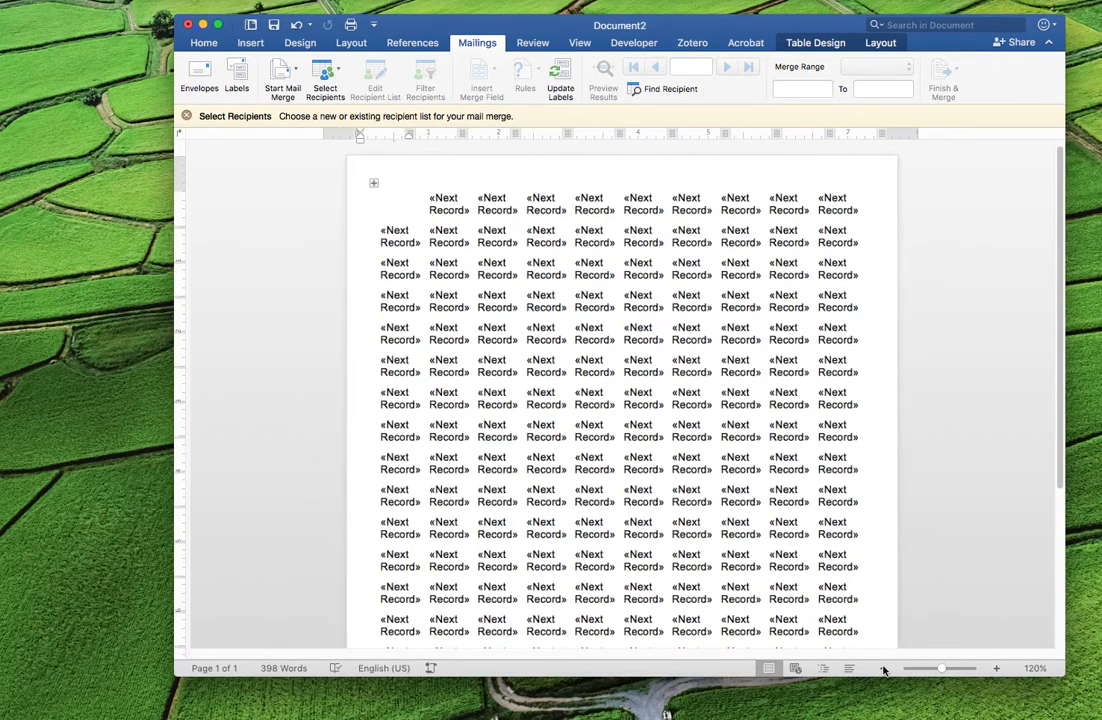
left_click(882, 668)
left_click(883, 669)
left_click(883, 669)
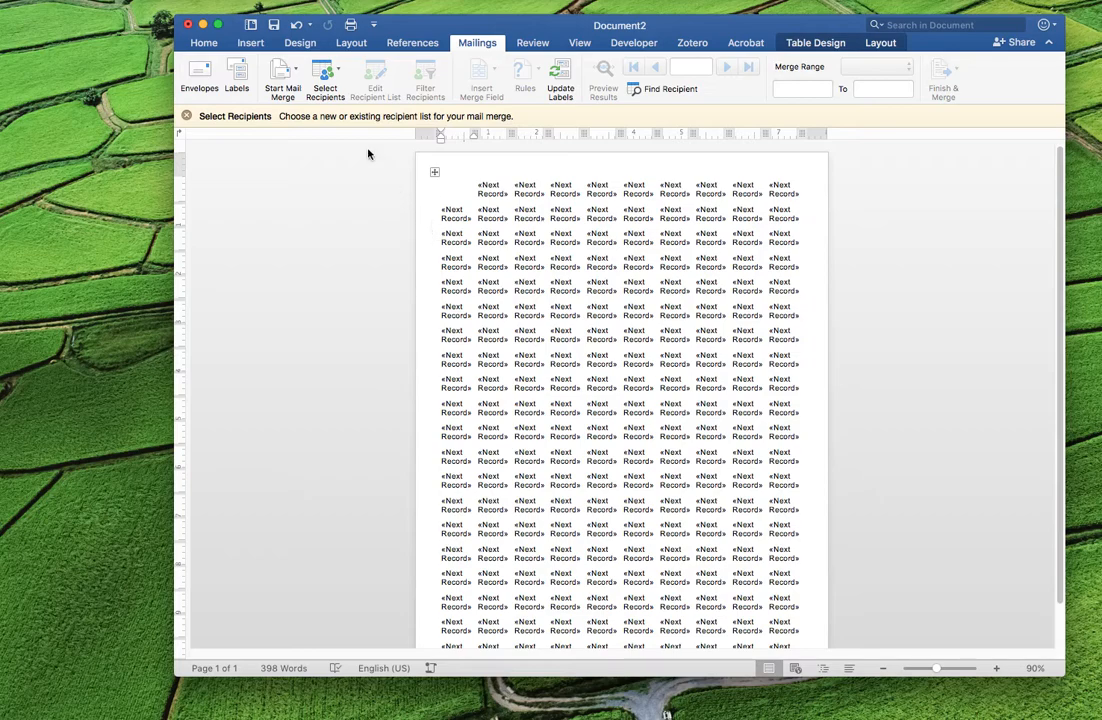
Step: Choose the existing spec label example workbook in the Desktop's 20180504 label request folder as the recipient list
left_click(339, 70)
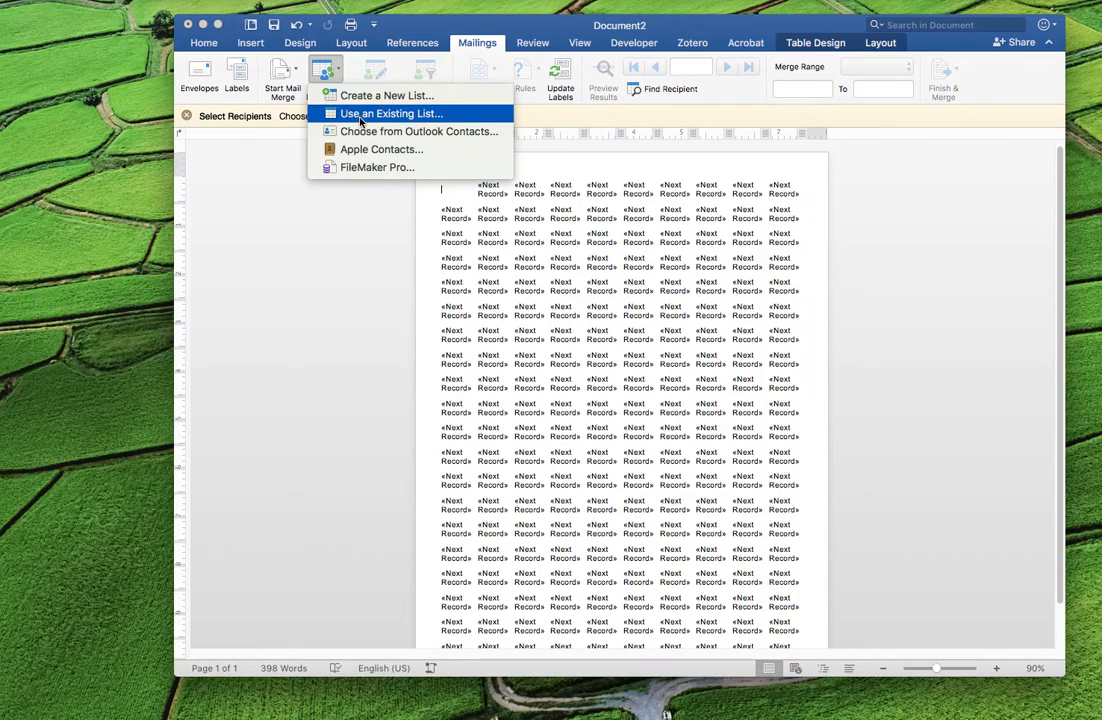
left_click(361, 114)
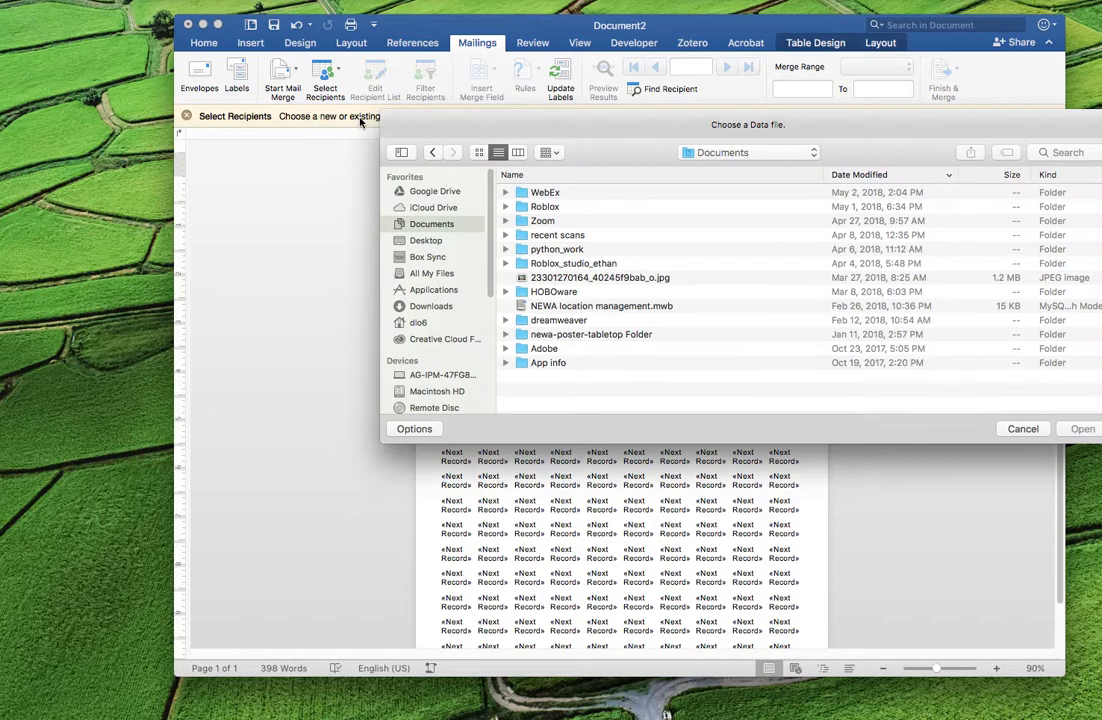
left_click(425, 240)
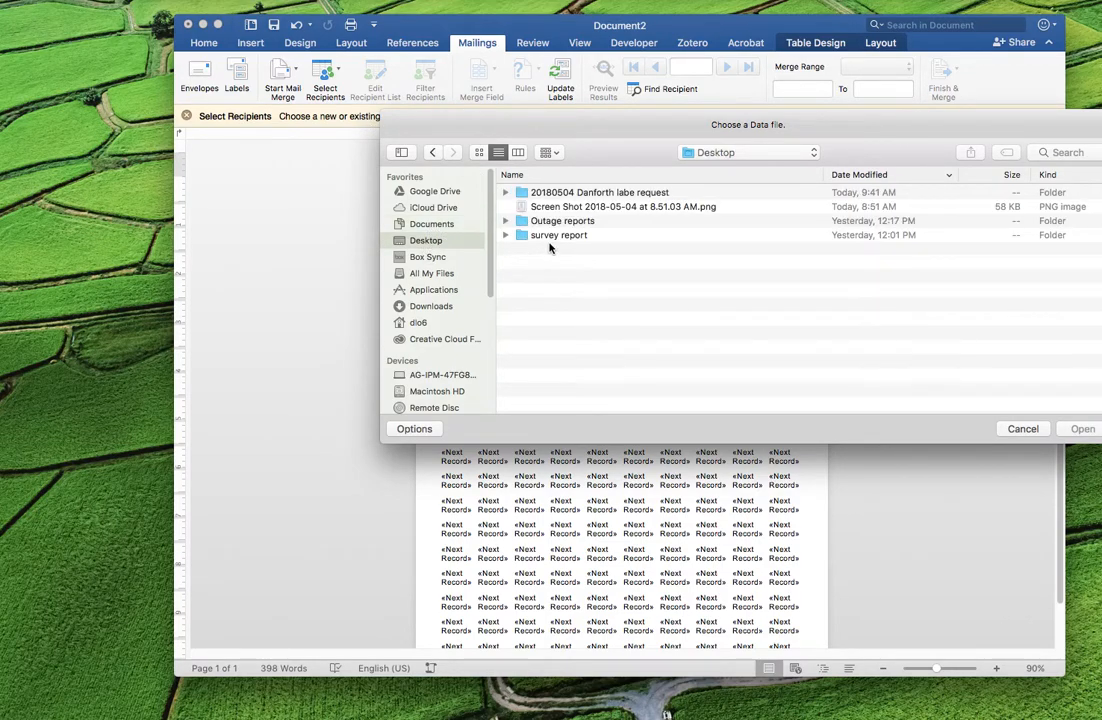
double_click(556, 194)
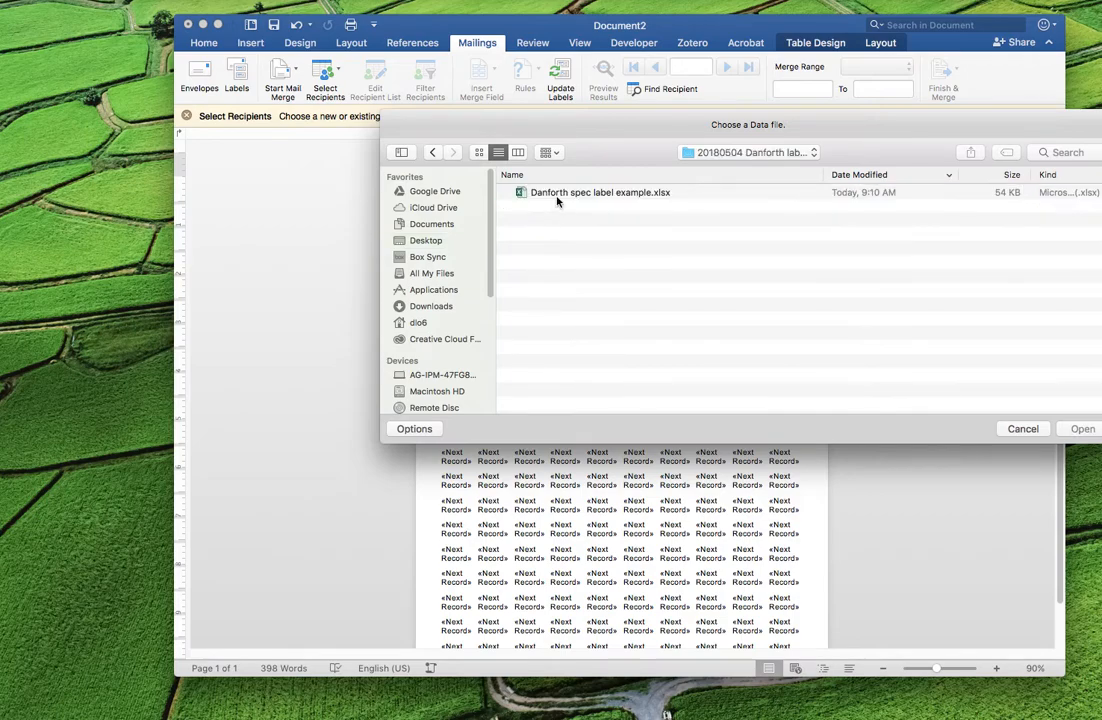
left_click(557, 196)
left_click_drag(875, 124, 750, 185)
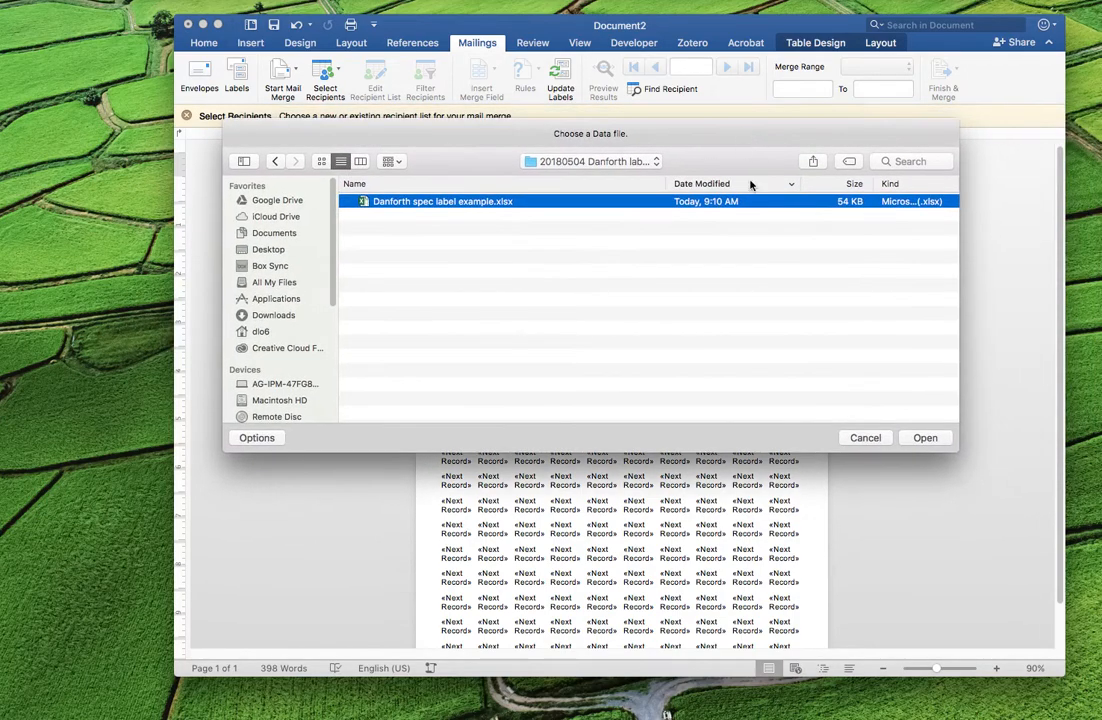
left_click(925, 438)
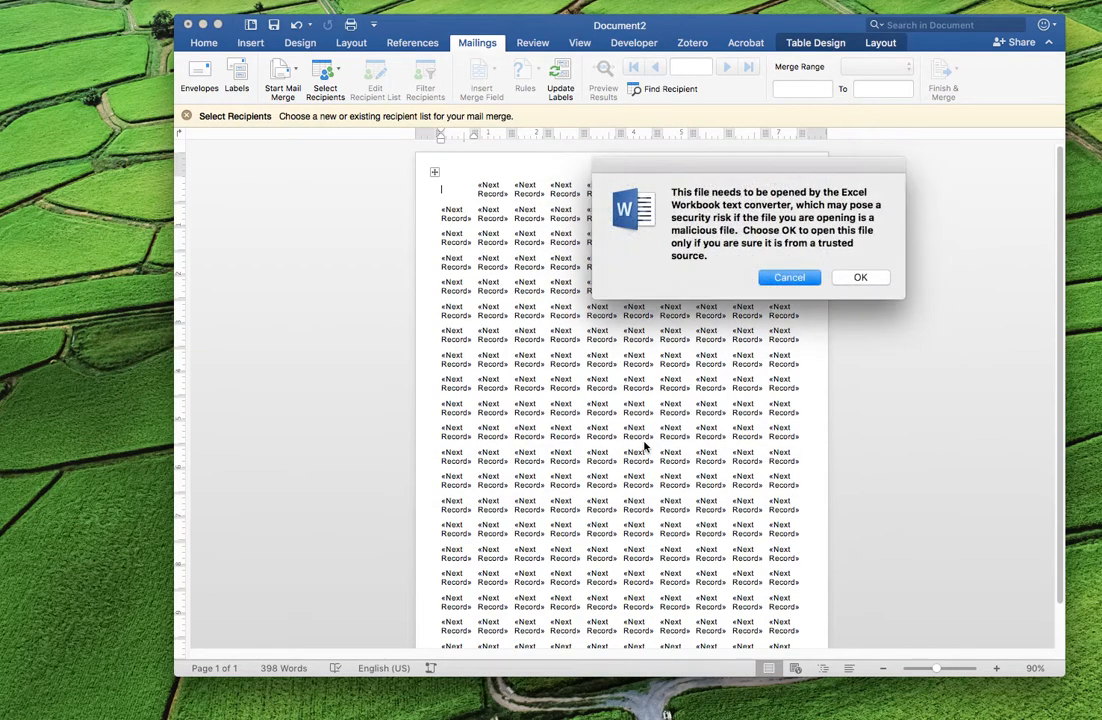
Step: Load the entire Sheet1 worksheet through the Excel Workbook converter, denying the keychain access requests
left_click(852, 278)
left_click_drag(715, 162, 397, 85)
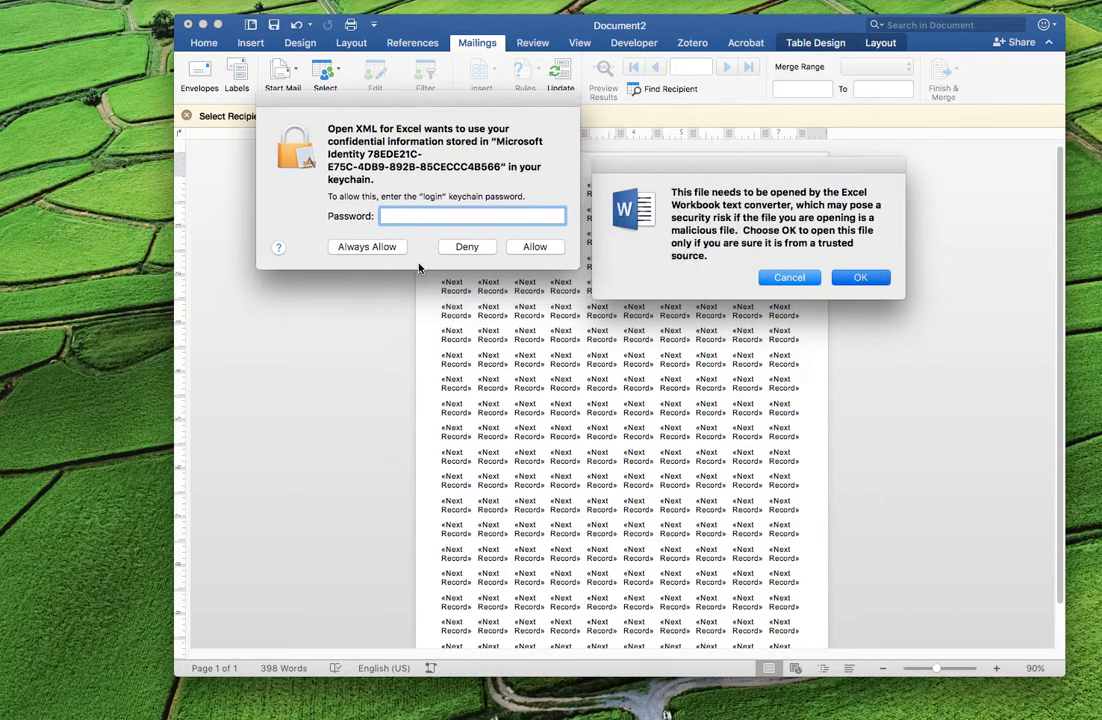
left_click(536, 246)
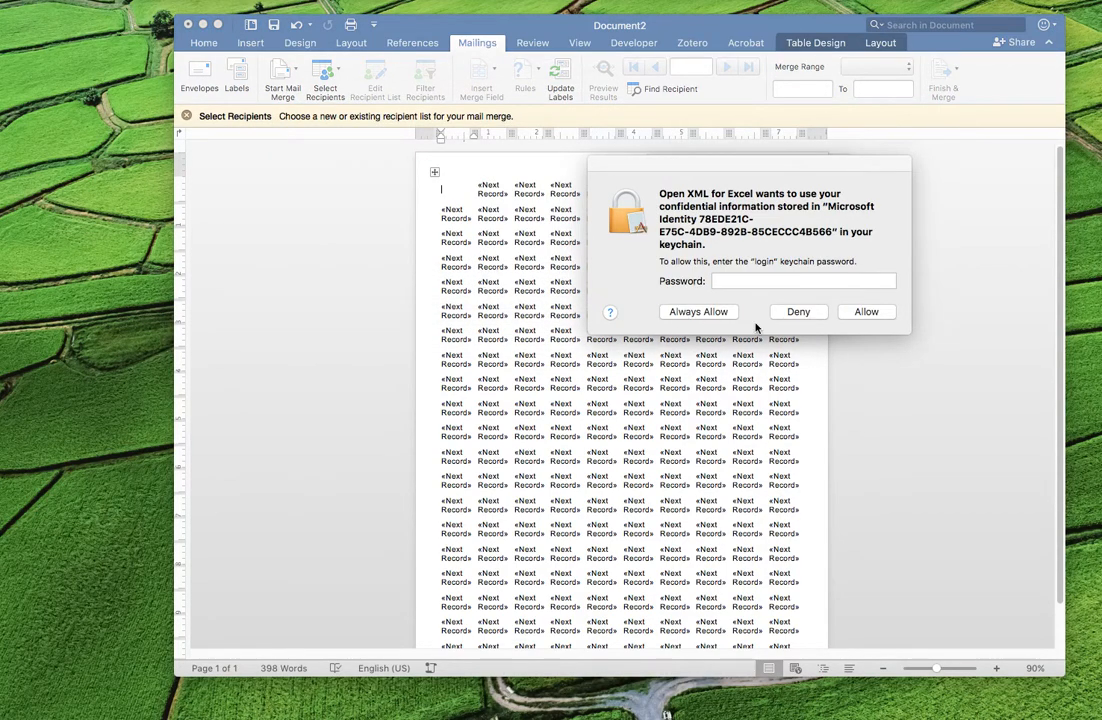
left_click(787, 316)
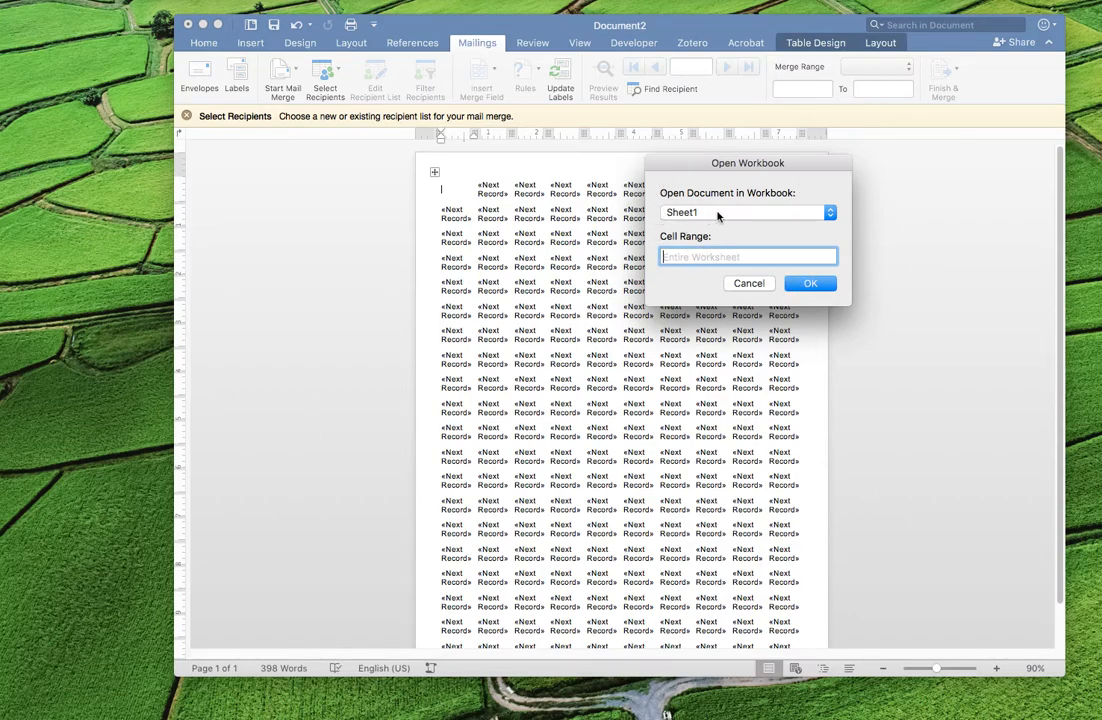
left_click(816, 286)
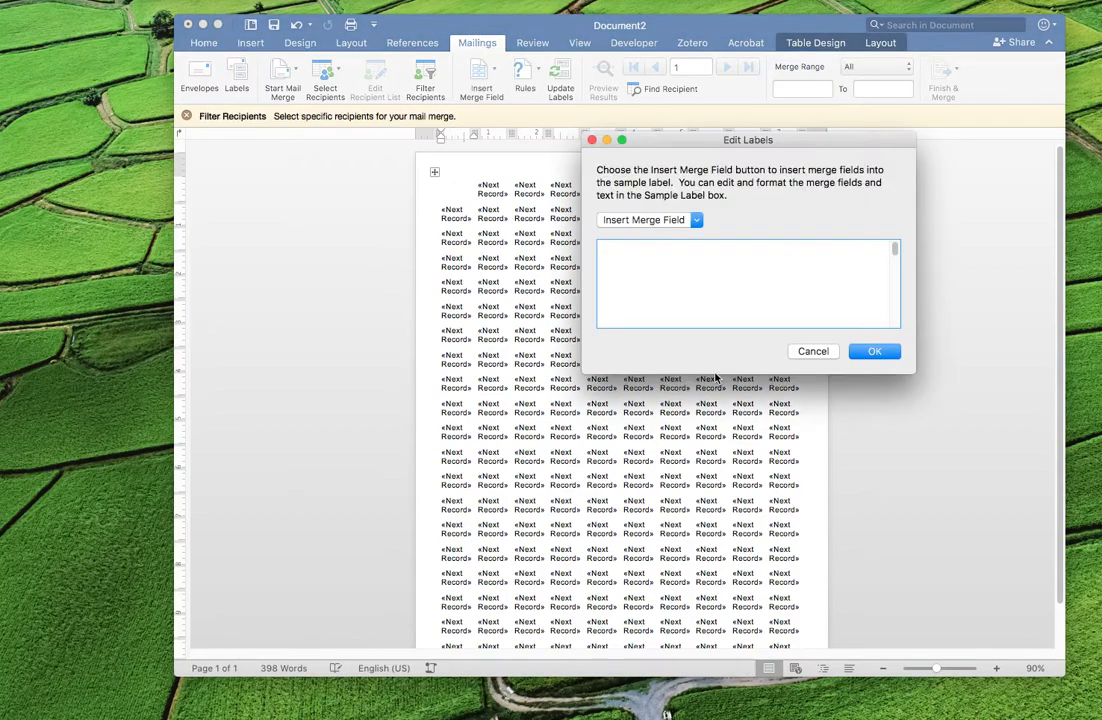
left_click_drag(671, 140, 407, 85)
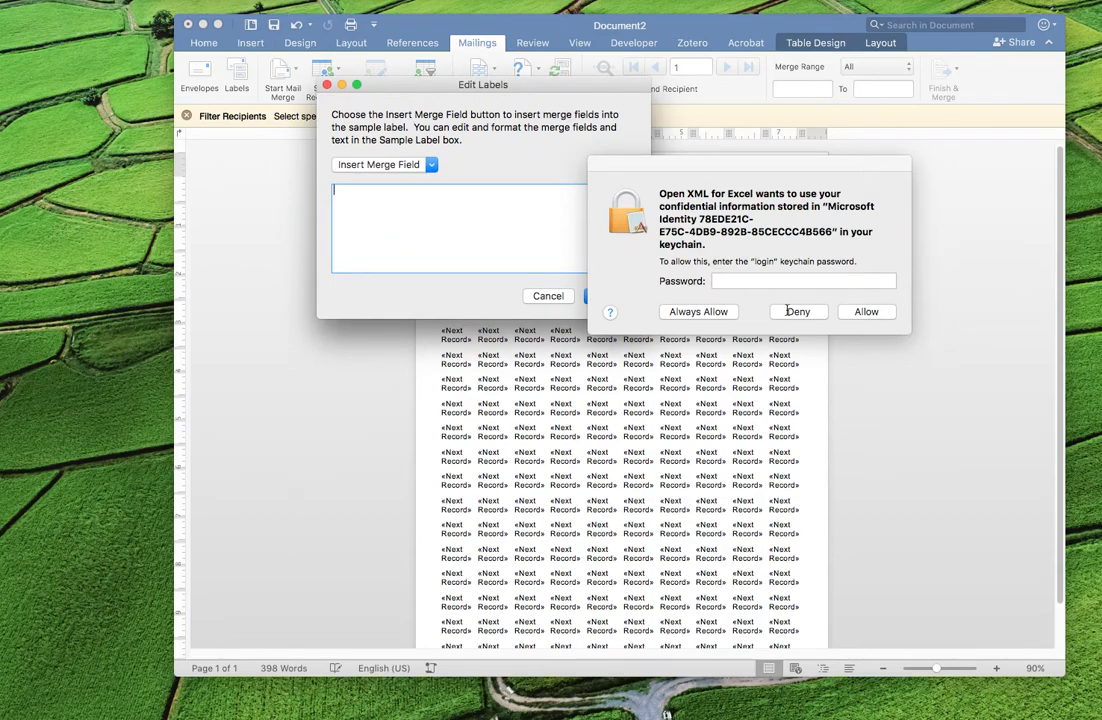
left_click(798, 311)
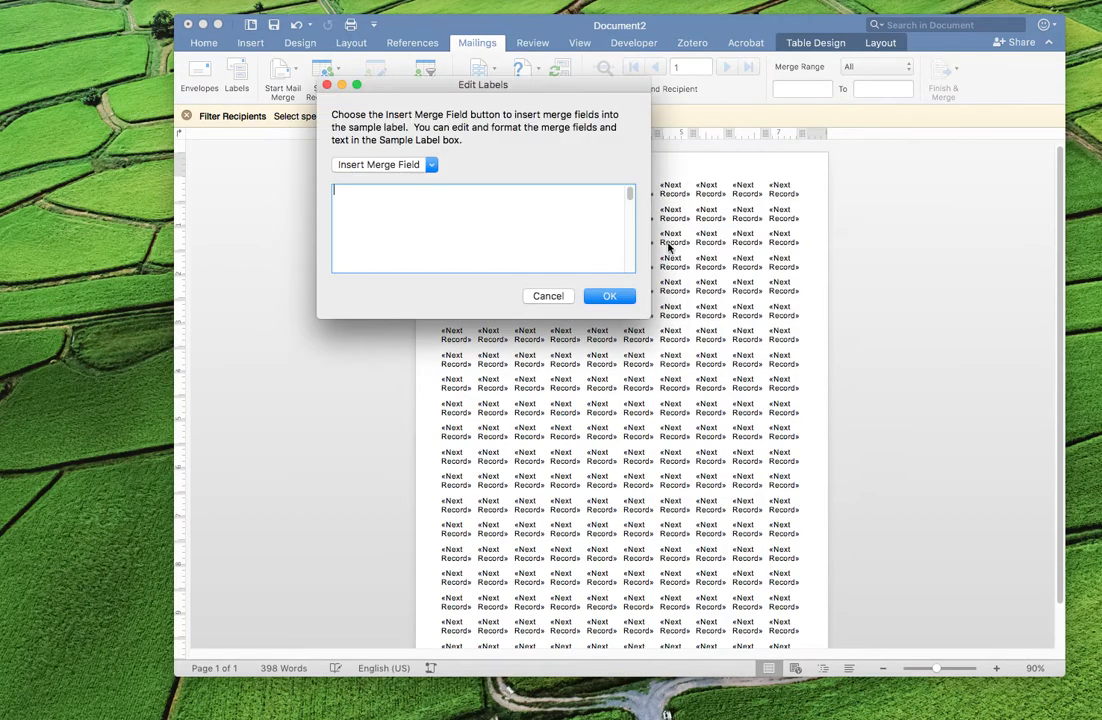
Step: Insert the scientific_name merge field on the first line of the sample label
left_click_drag(457, 85, 437, 71)
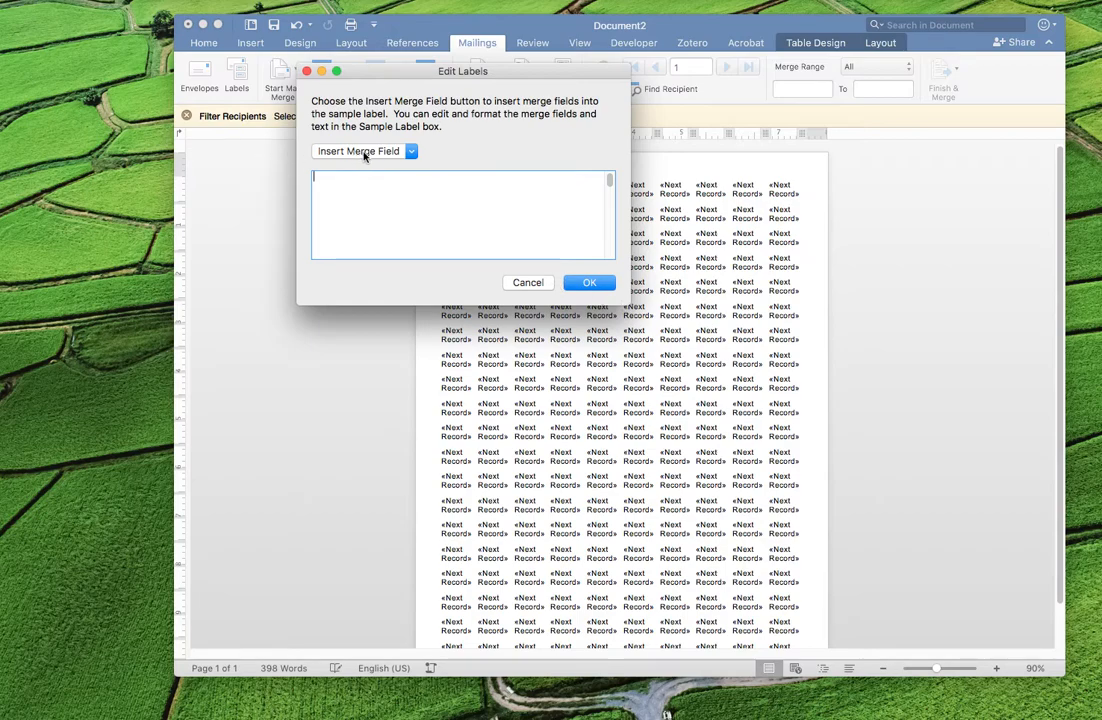
left_click(409, 151)
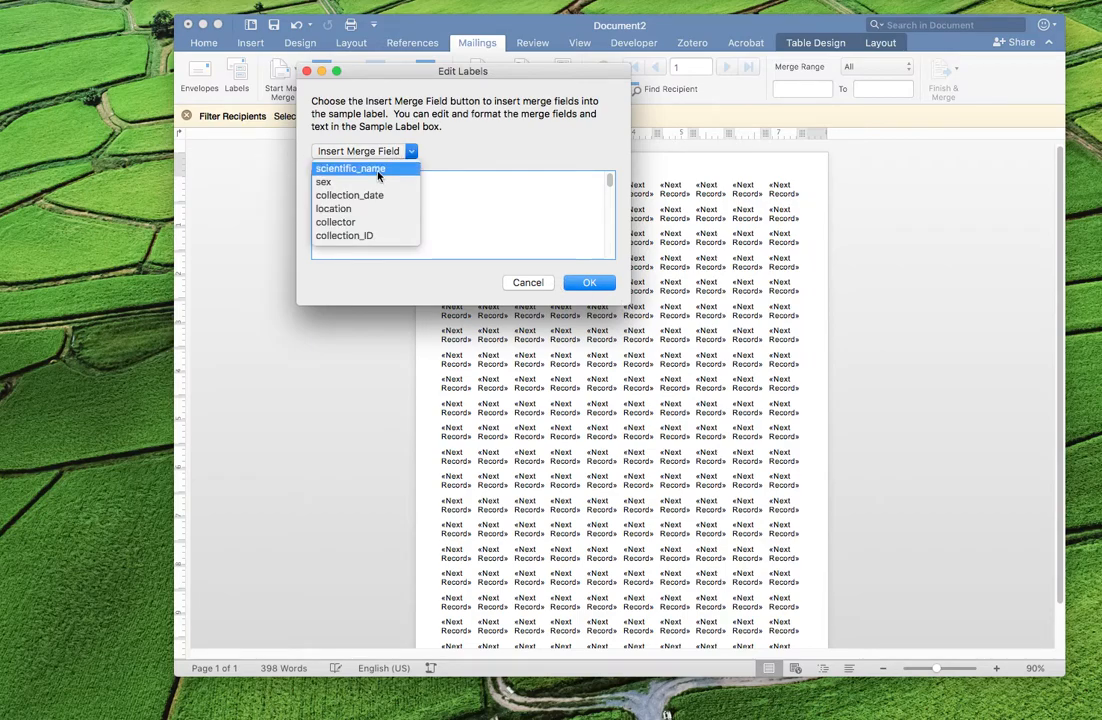
left_click(378, 172)
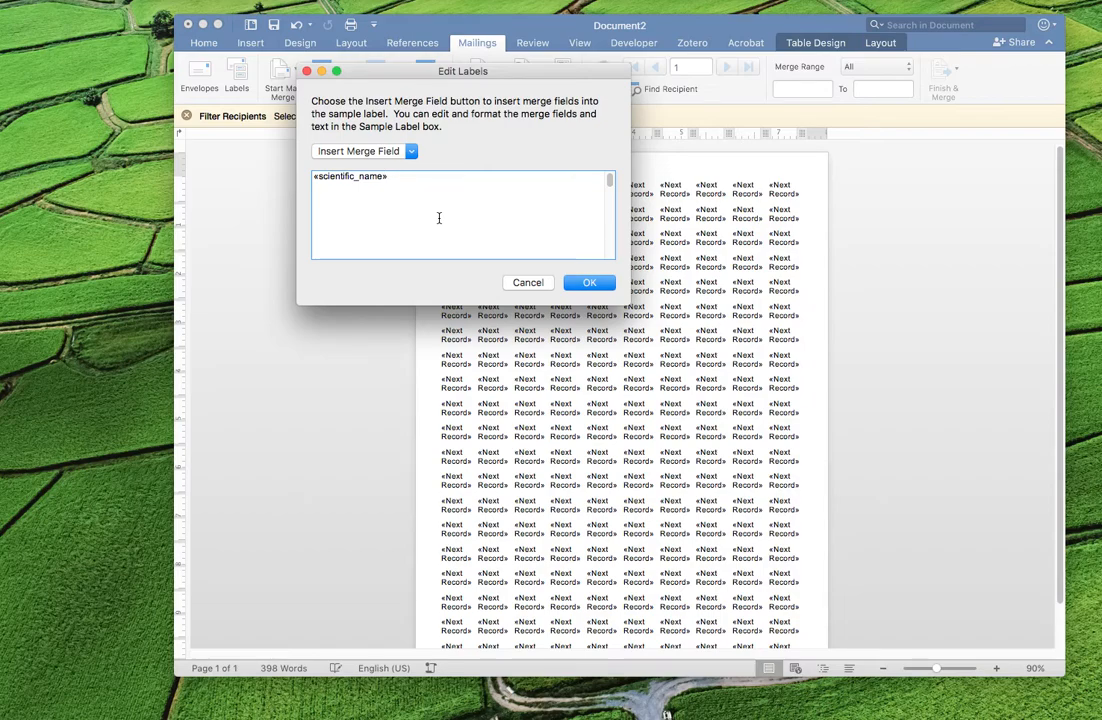
Step: Try adding the literal text "AND THIS TEXT" after the scientific_name field and delete it
type("AND THIS TEXT")
key("BackSpace")
key("BackSpace")
key("BackSpace")
key("BackSpace")
key("BackSpace")
key("BackSpace")
key("BackSpace")
key("BackSpace")
key("BackSpace")
key("BackSpace")
key("BackSpace")
Step: Add a comma and the sex field after the scientific name, and put the collection_date field on the second line
left_click(410, 151)
left_click(362, 182)
key("Return")
left_click(410, 151)
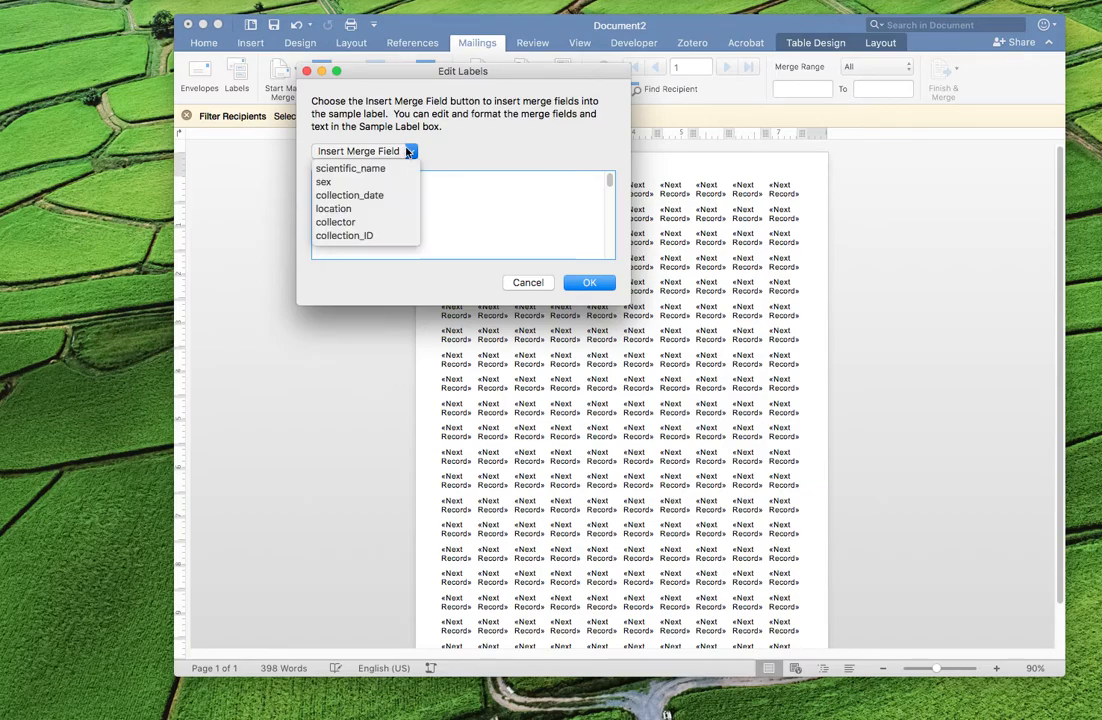
left_click(374, 200)
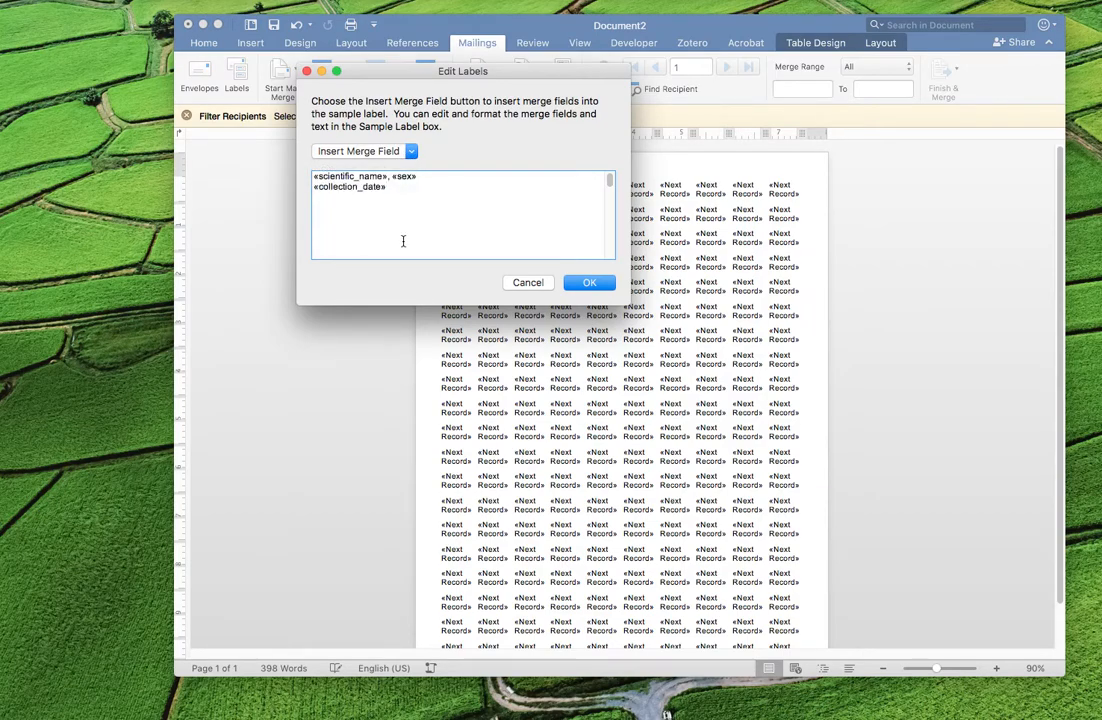
Step: Insert the location and collector merge fields on separate lines below the collection date
left_click(410, 151)
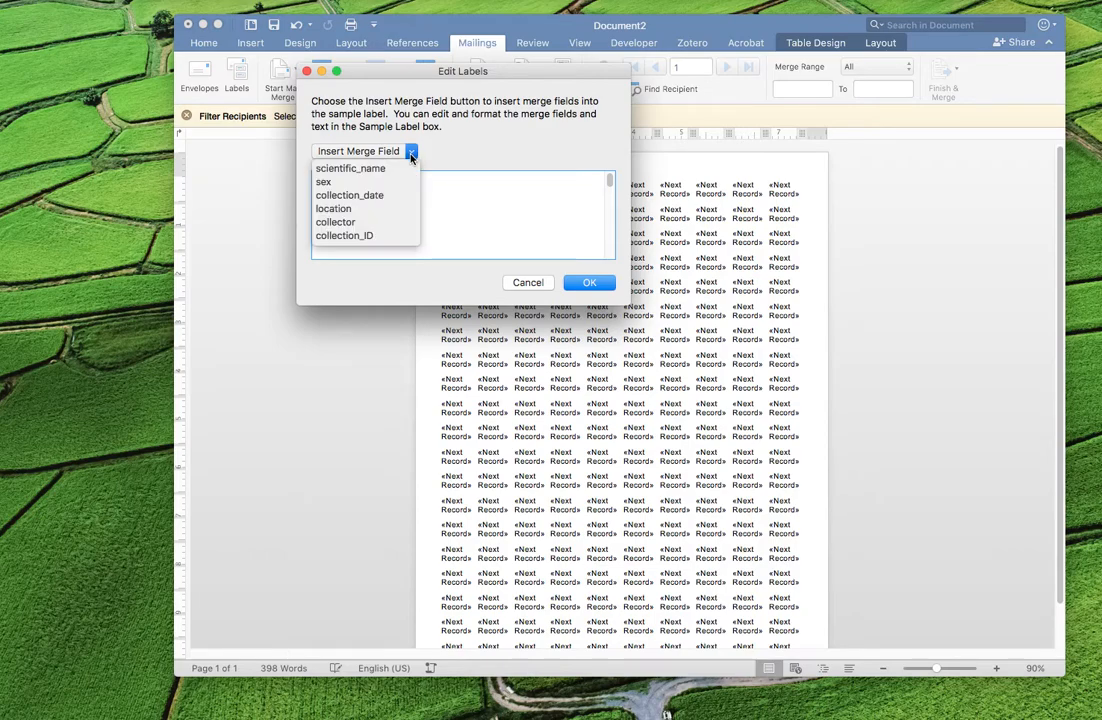
left_click(380, 209)
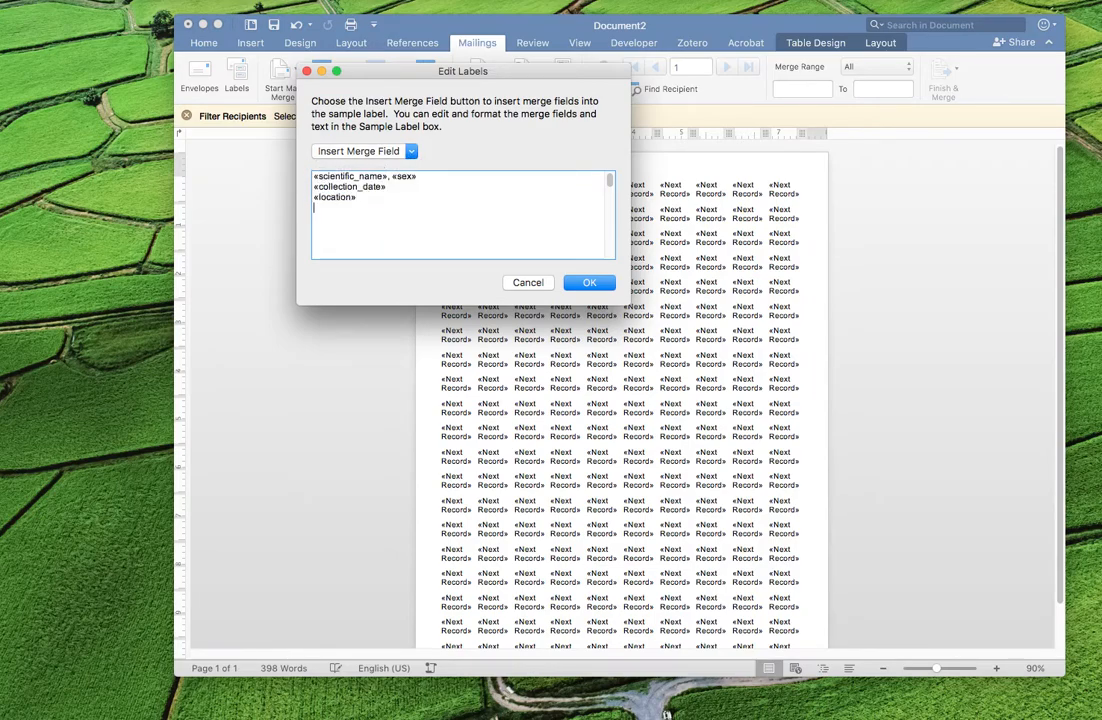
left_click(410, 151)
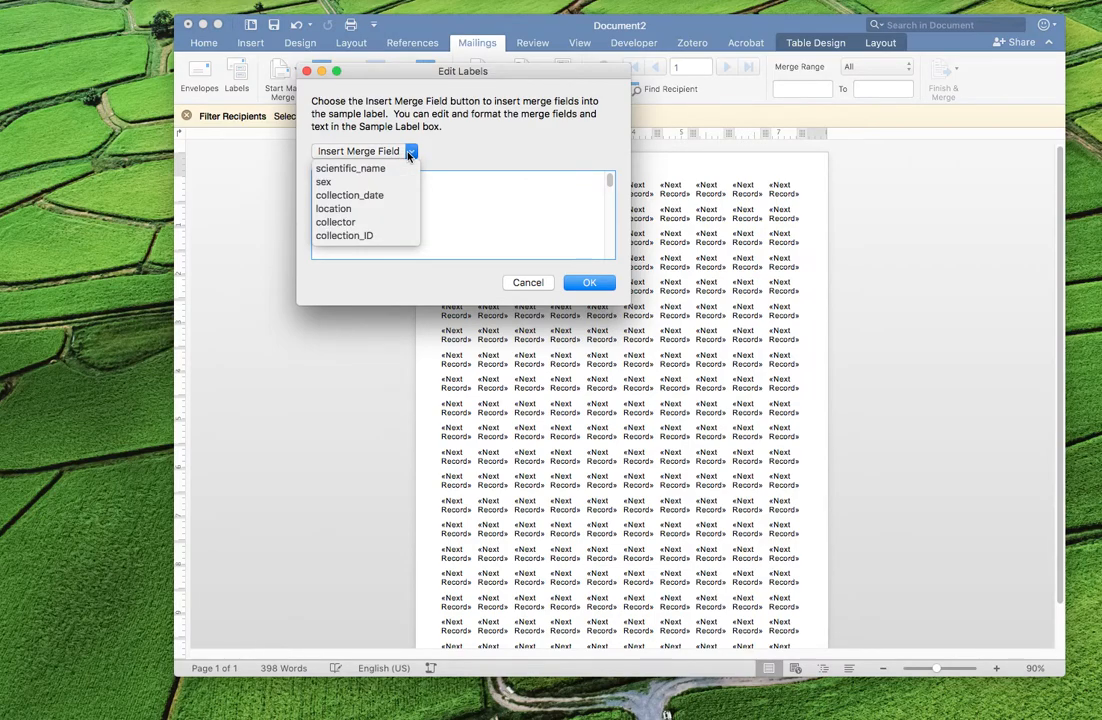
left_click(383, 222)
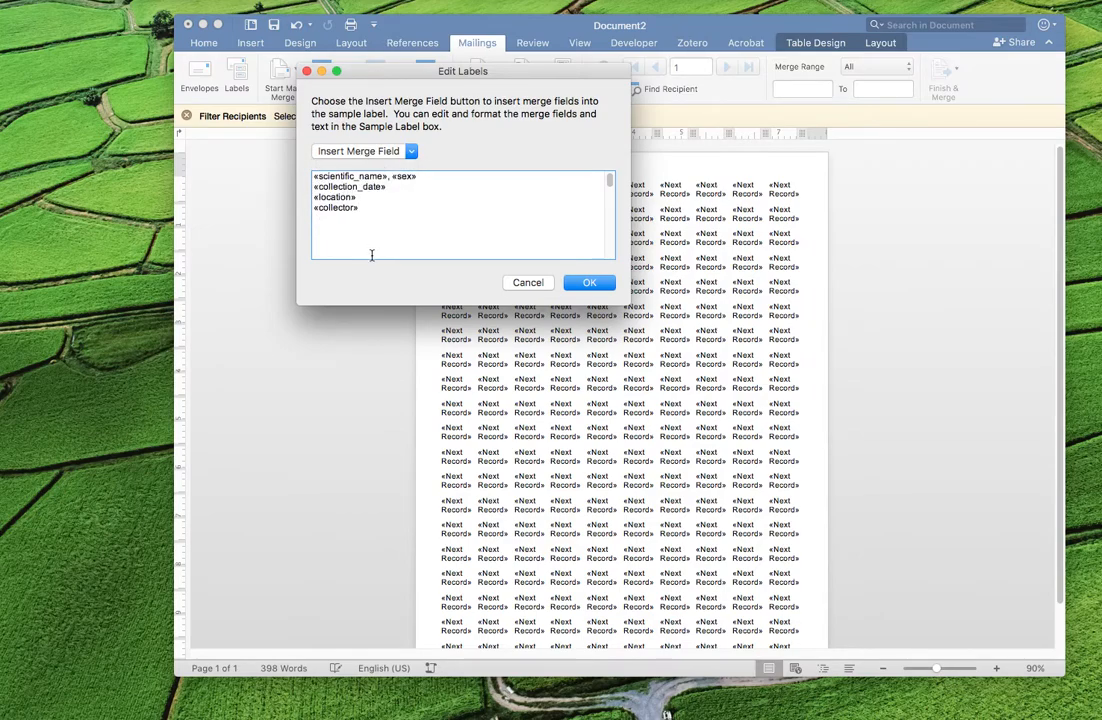
Step: Add a last line reading "ID" followed by the collection_ID field, and apply the sample label to the sheet
key("Return")
type("ID")
left_click(411, 151)
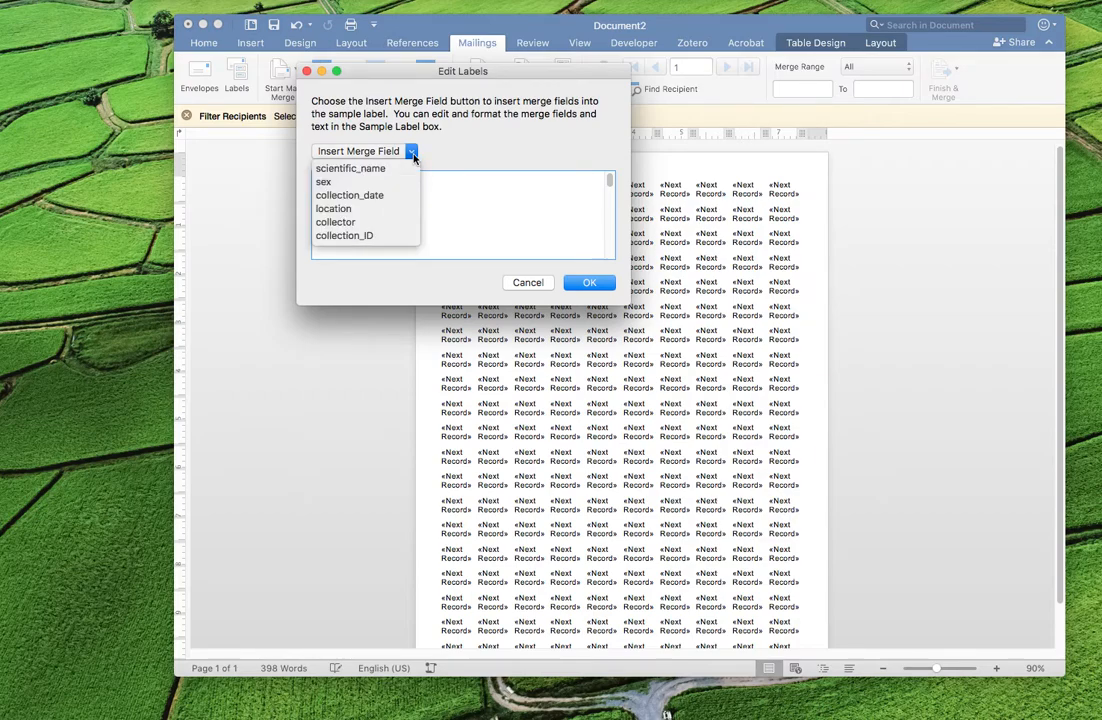
left_click(370, 237)
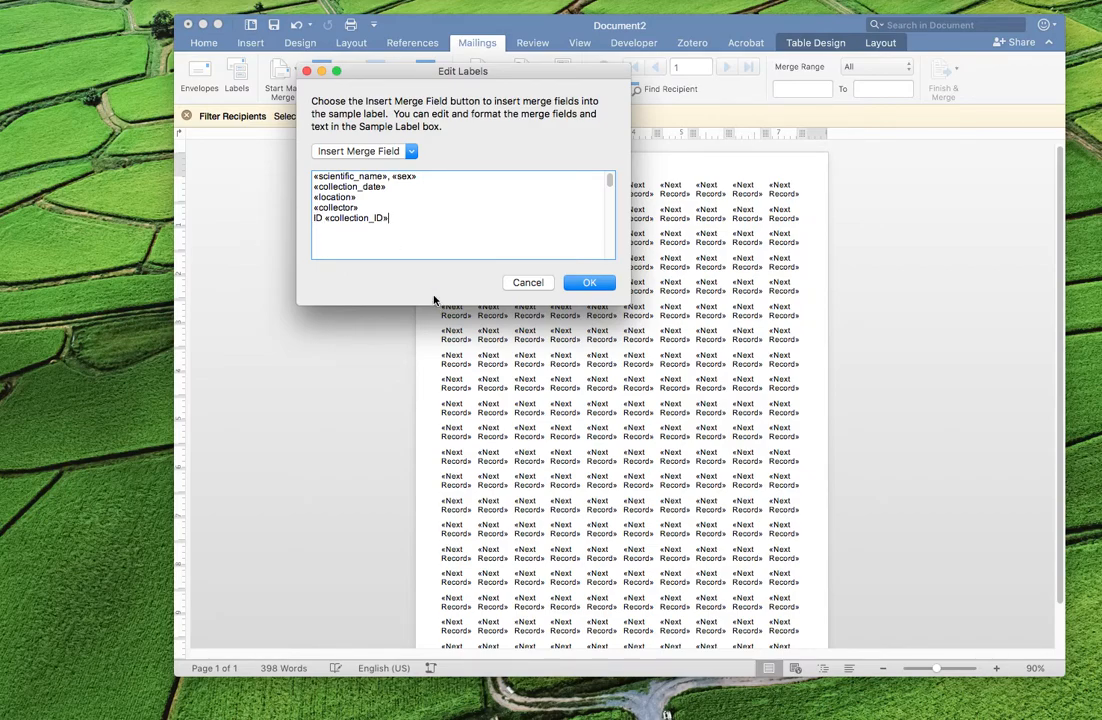
left_click(589, 285)
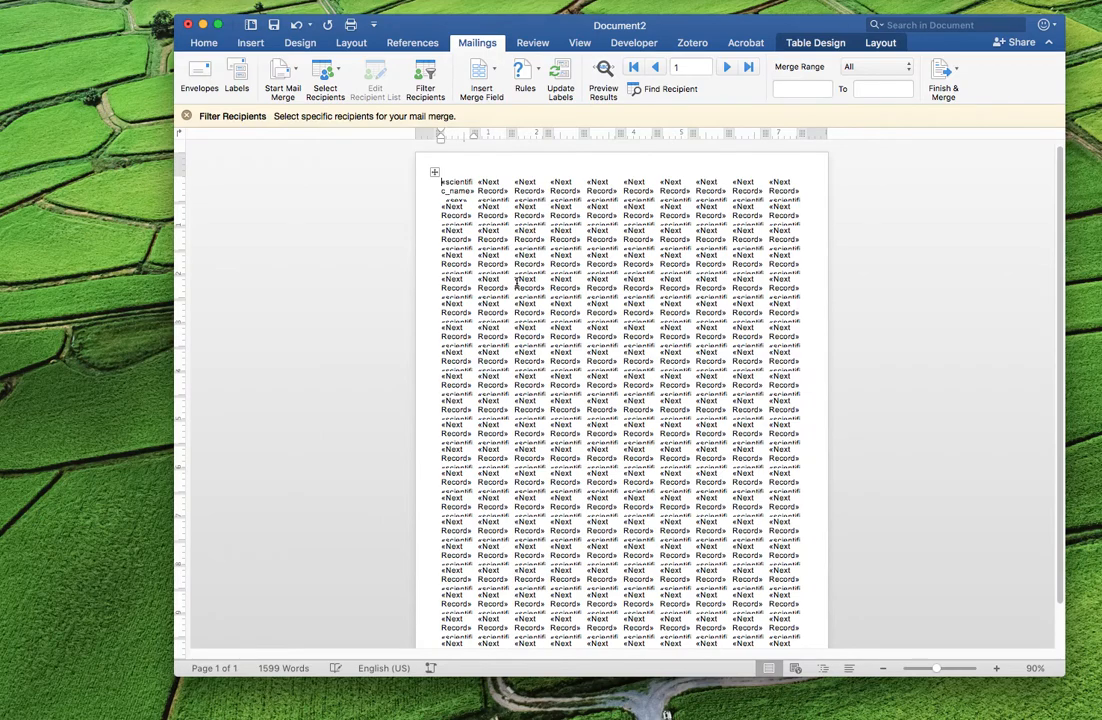
Step: Format the text of the entire label table as Arial at font size 4
left_click(435, 173)
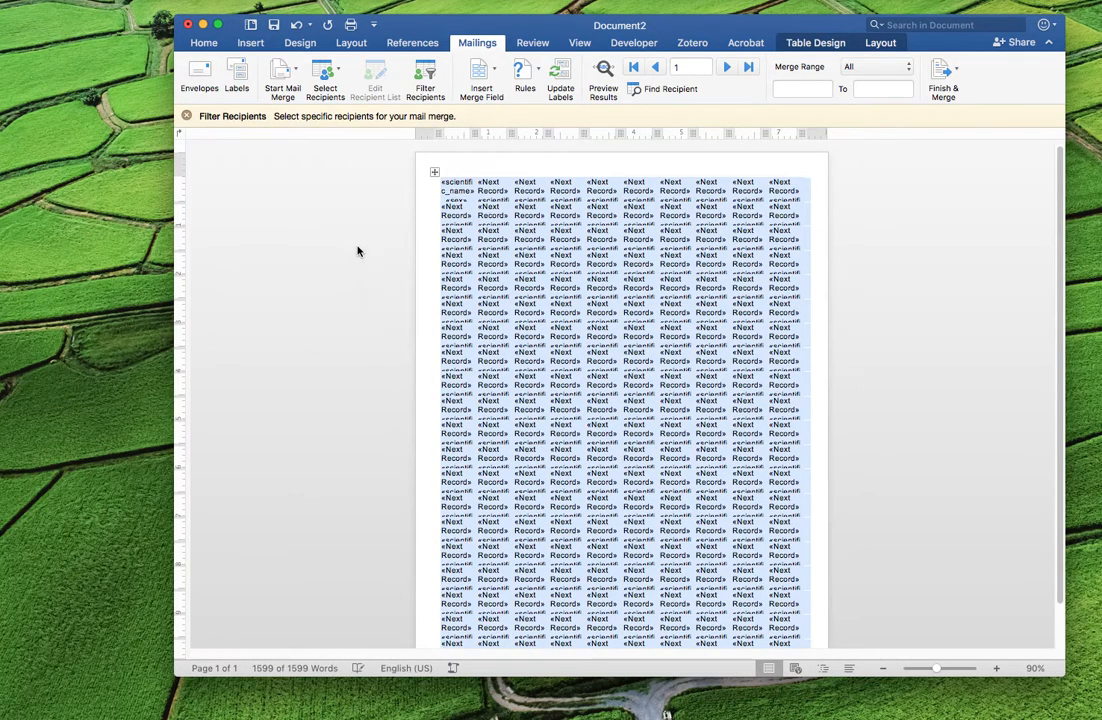
left_click(205, 42)
left_click(337, 67)
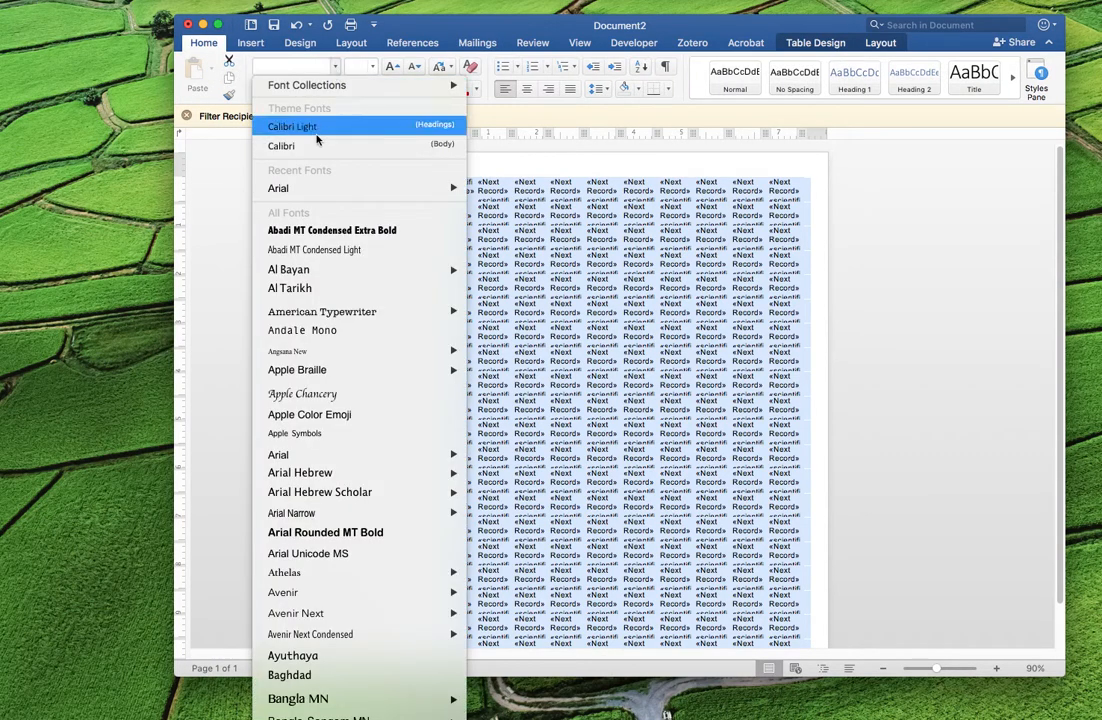
mouse_move(374, 187)
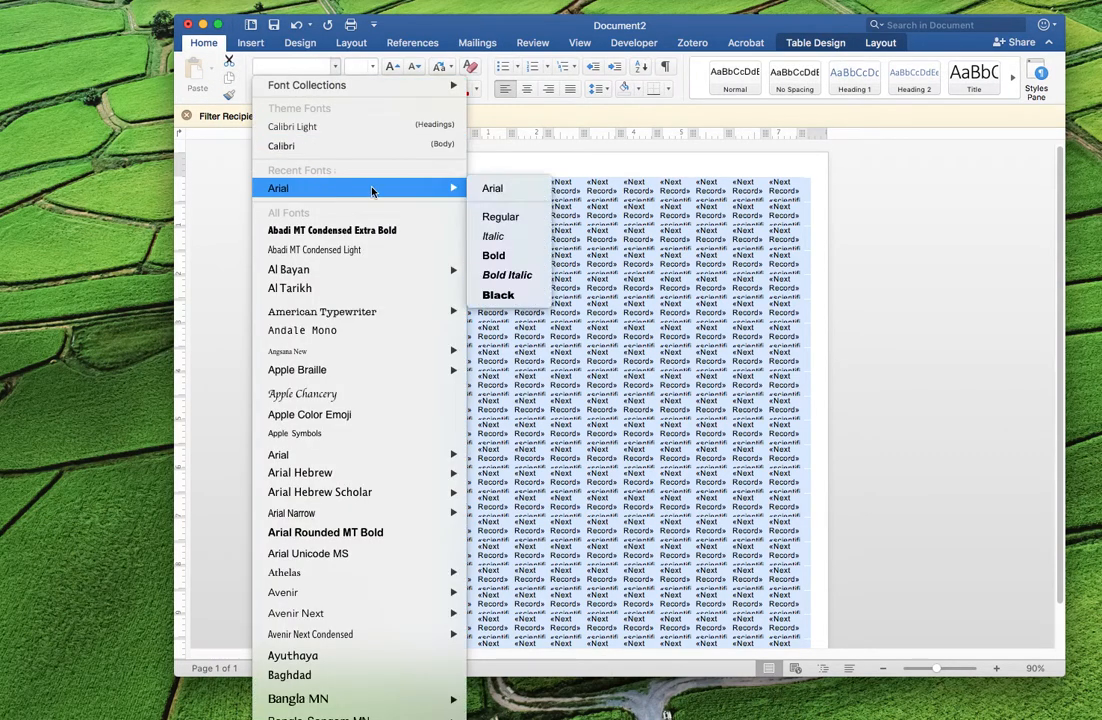
left_click(491, 190)
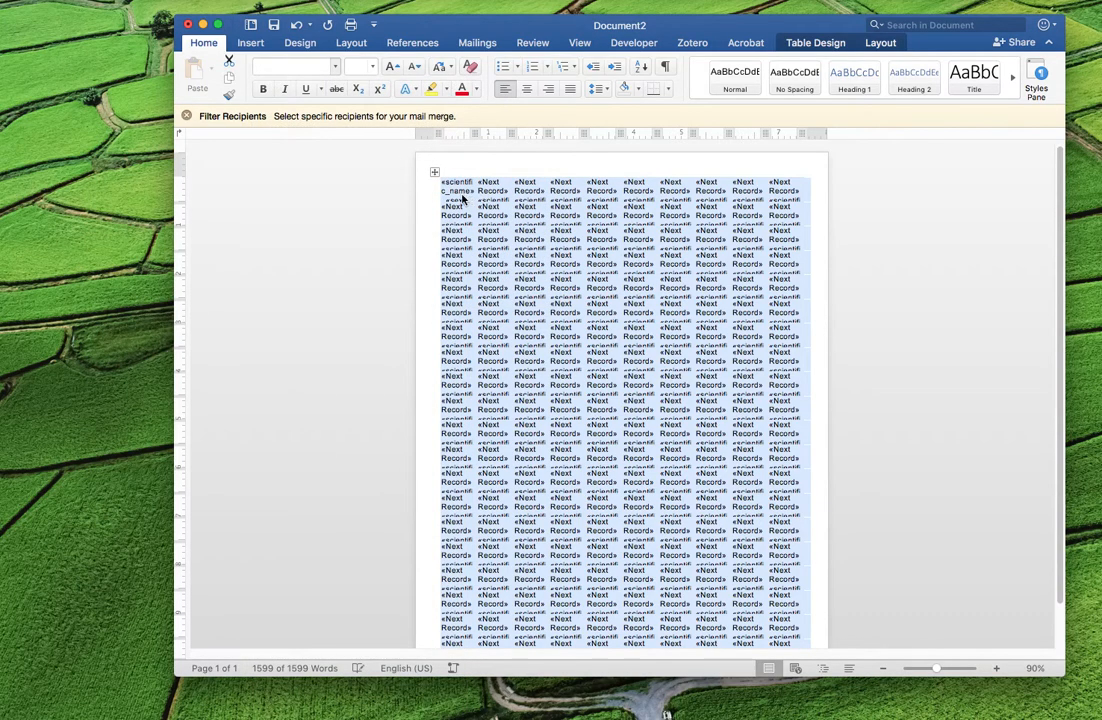
left_click(359, 69)
type("4")
left_click(372, 66)
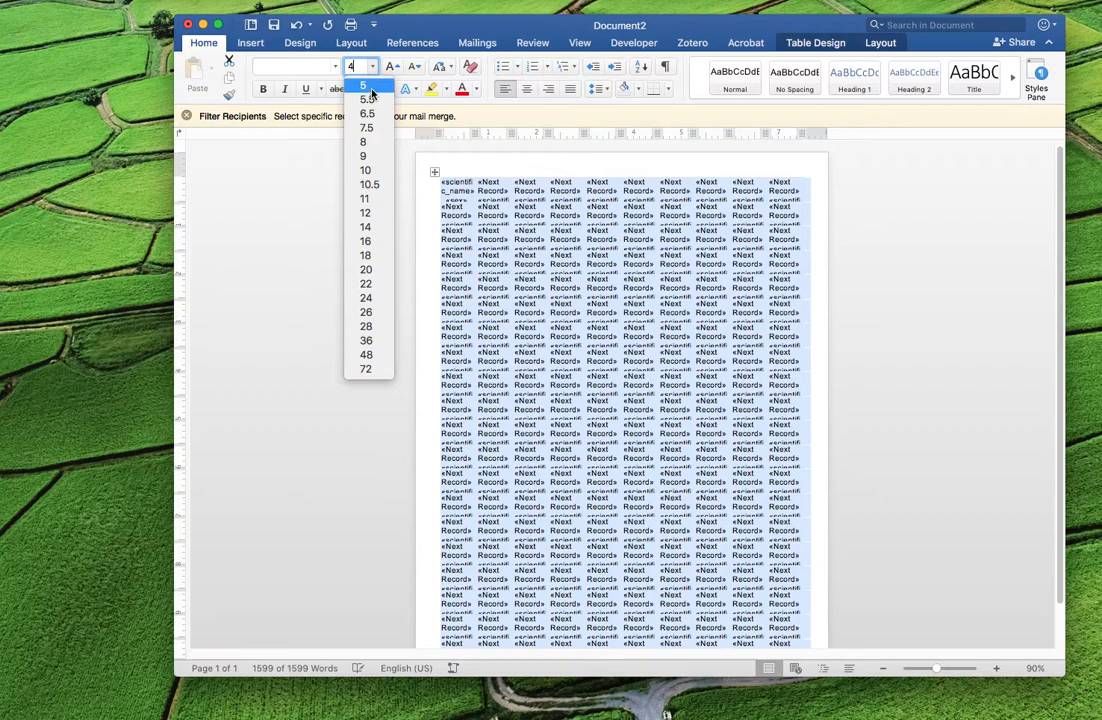
key("Return")
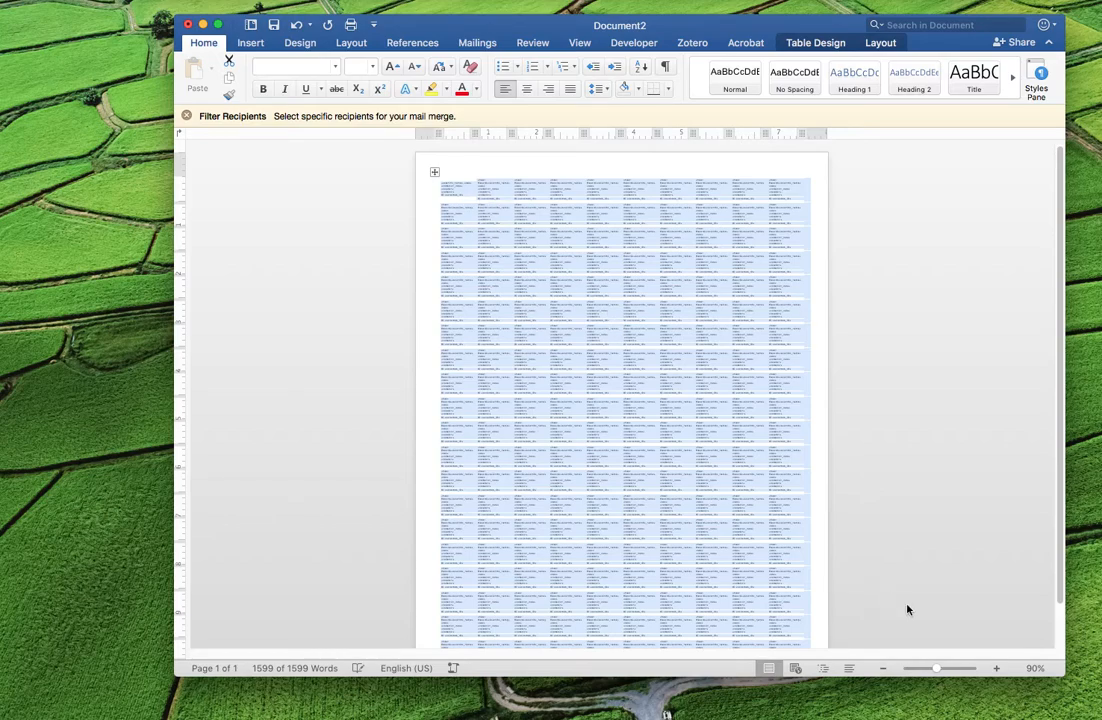
Step: Zoom the document in to 170% and examine the merge fields in the labels in the first rows of the sheet
left_click(996, 668)
left_click(996, 668)
left_click(996, 668)
left_click(996, 668)
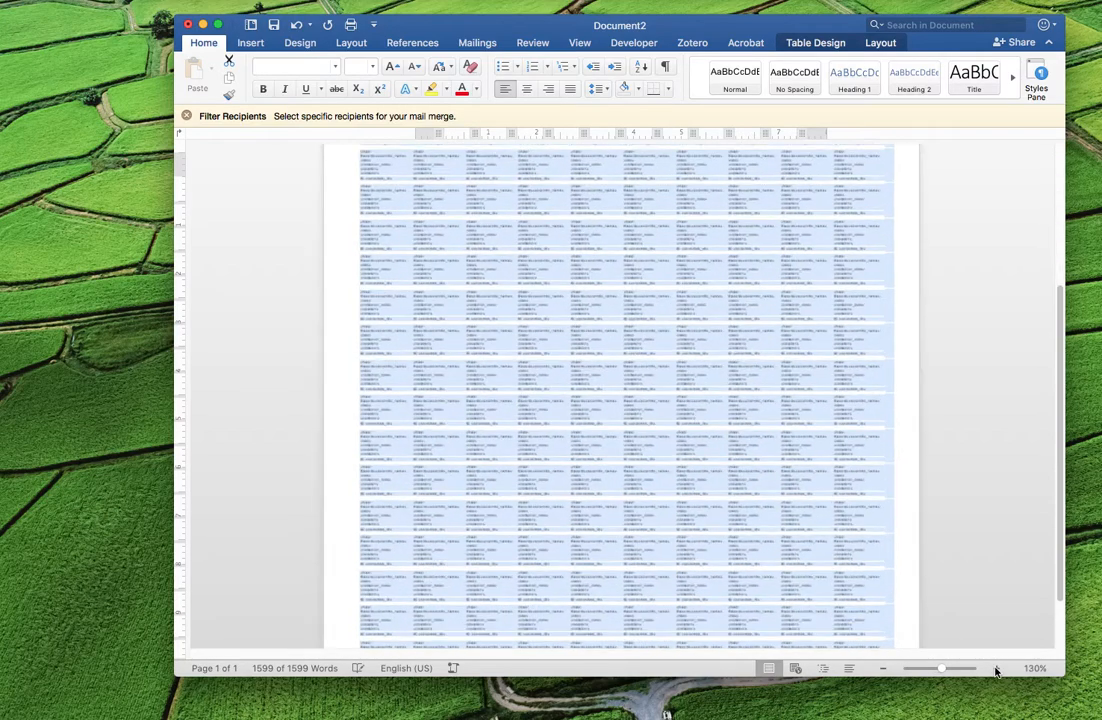
left_click(996, 668)
left_click(996, 668)
left_click(996, 668)
left_click(996, 668)
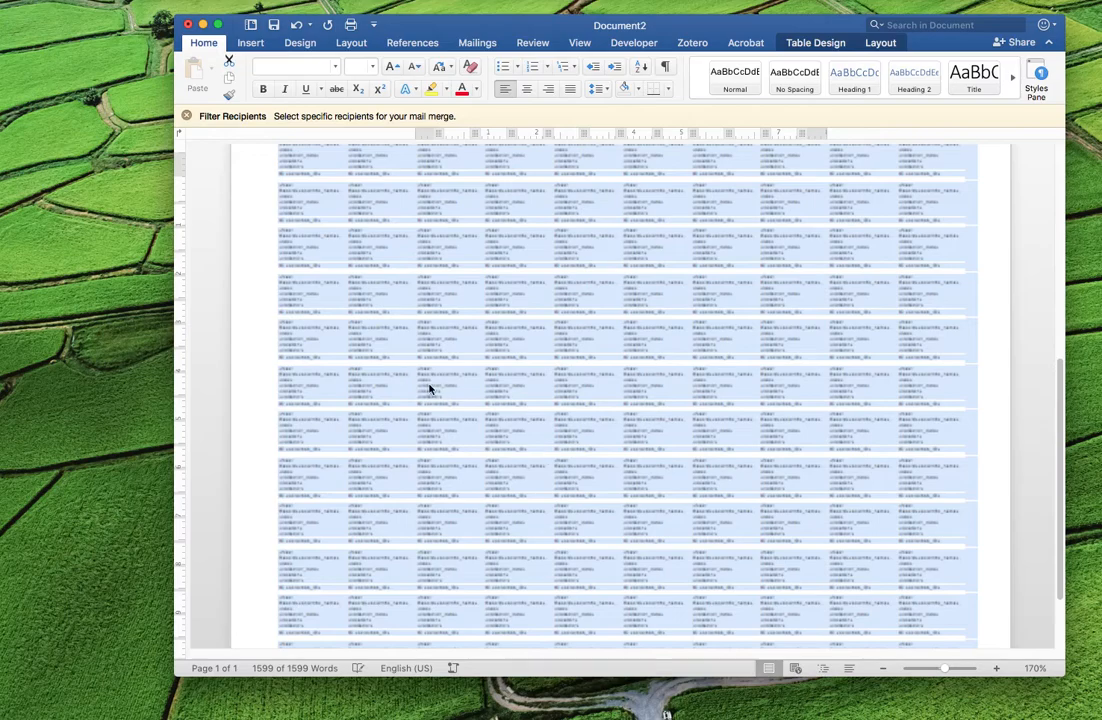
scroll(315, 258, "up", 2)
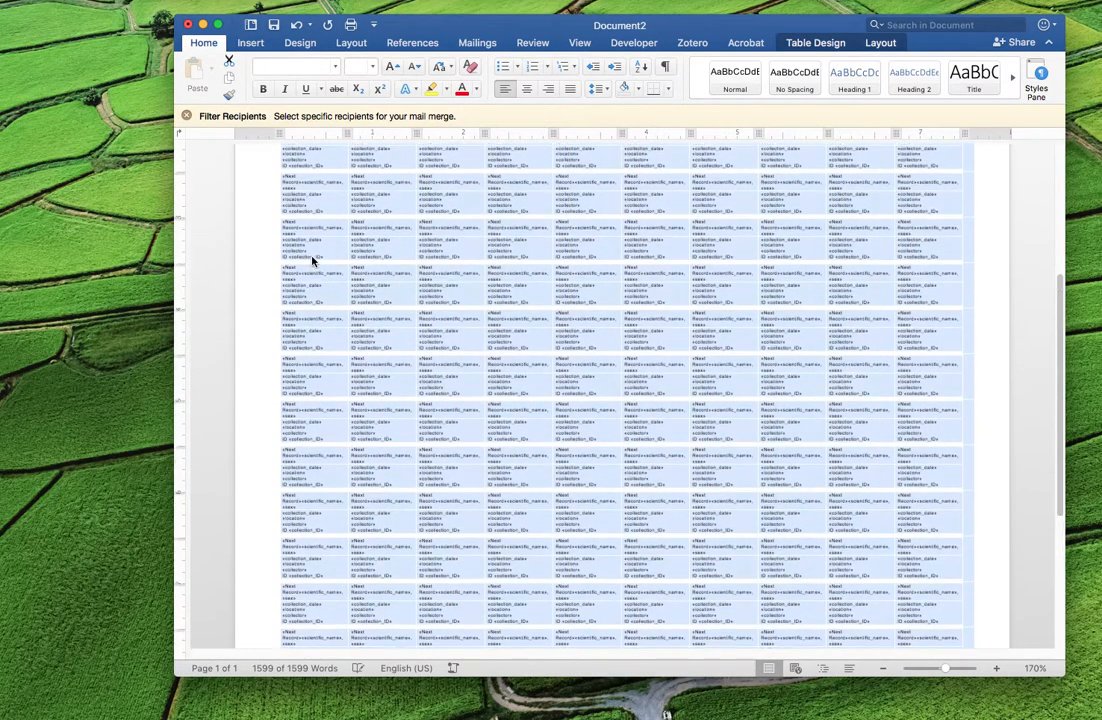
scroll(315, 258, "up", 15)
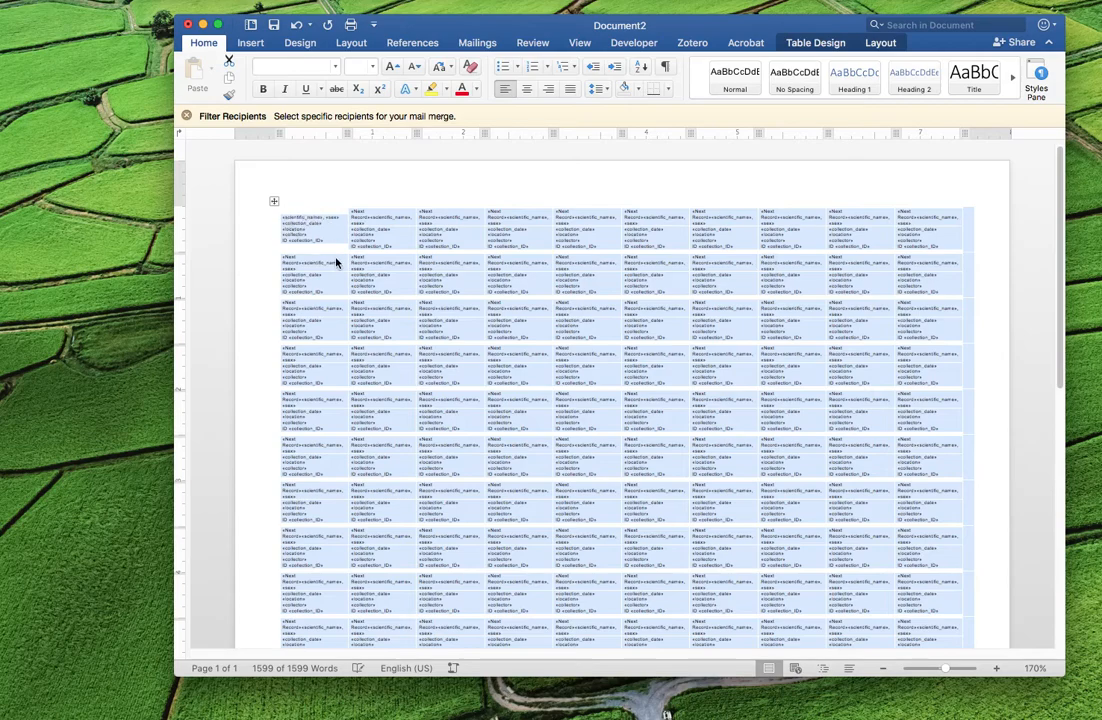
left_click(299, 196)
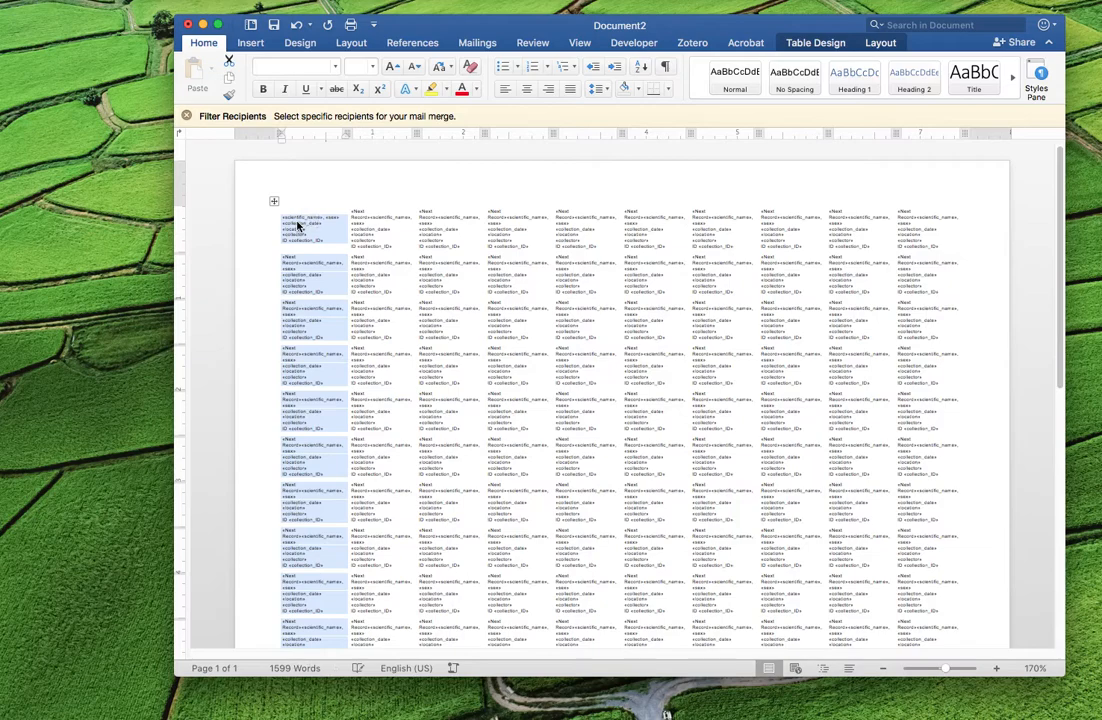
Step: Italicize the scientific_name merge field in the first label of the sheet
left_click(294, 226)
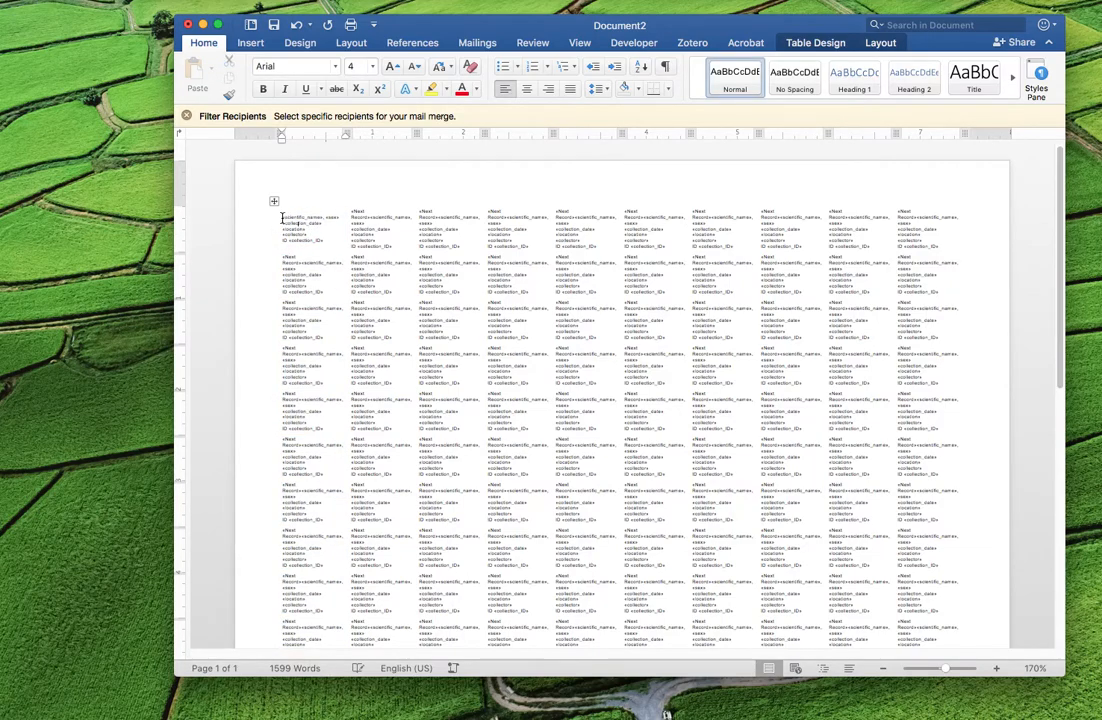
left_click_drag(283, 217, 325, 216)
left_click(286, 89)
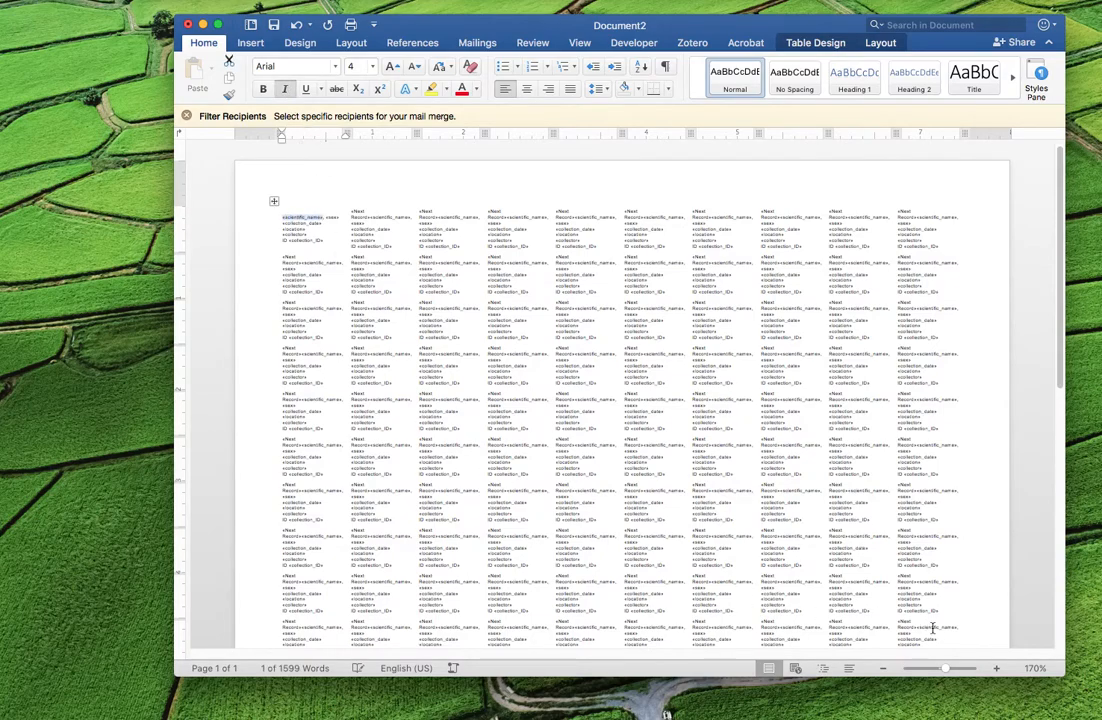
Step: Bold the scientific_name and sex line of the first label, and update all labels with the first label's formatting
left_click(996, 669)
left_click(996, 670)
left_click(996, 670)
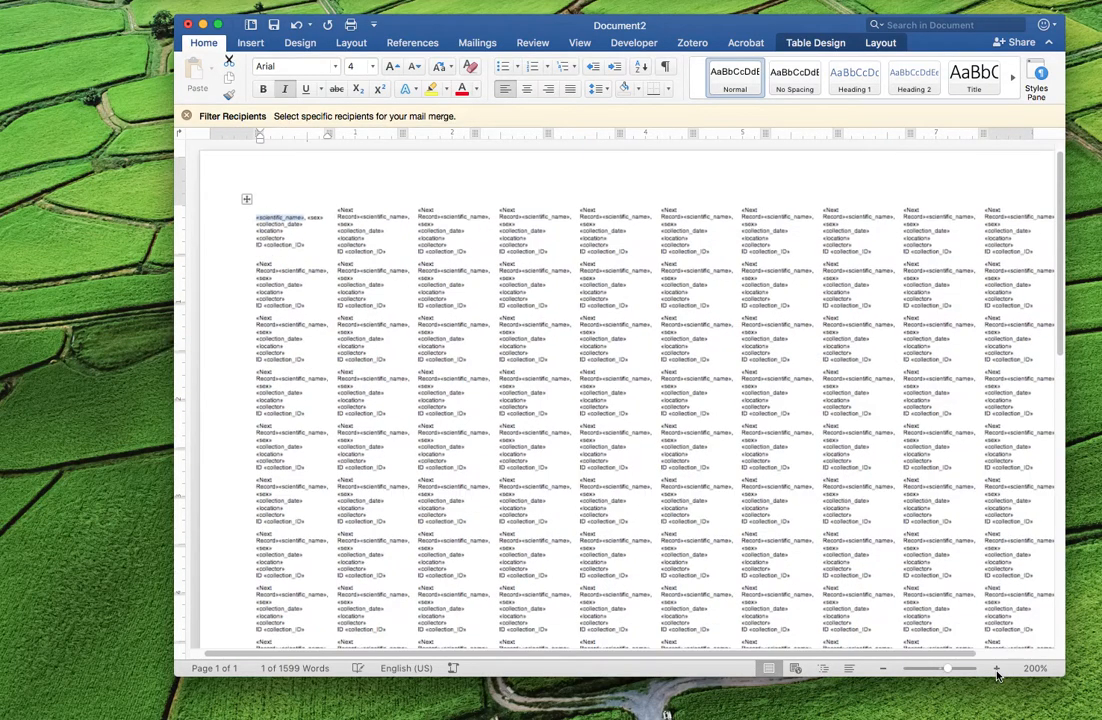
left_click(996, 670)
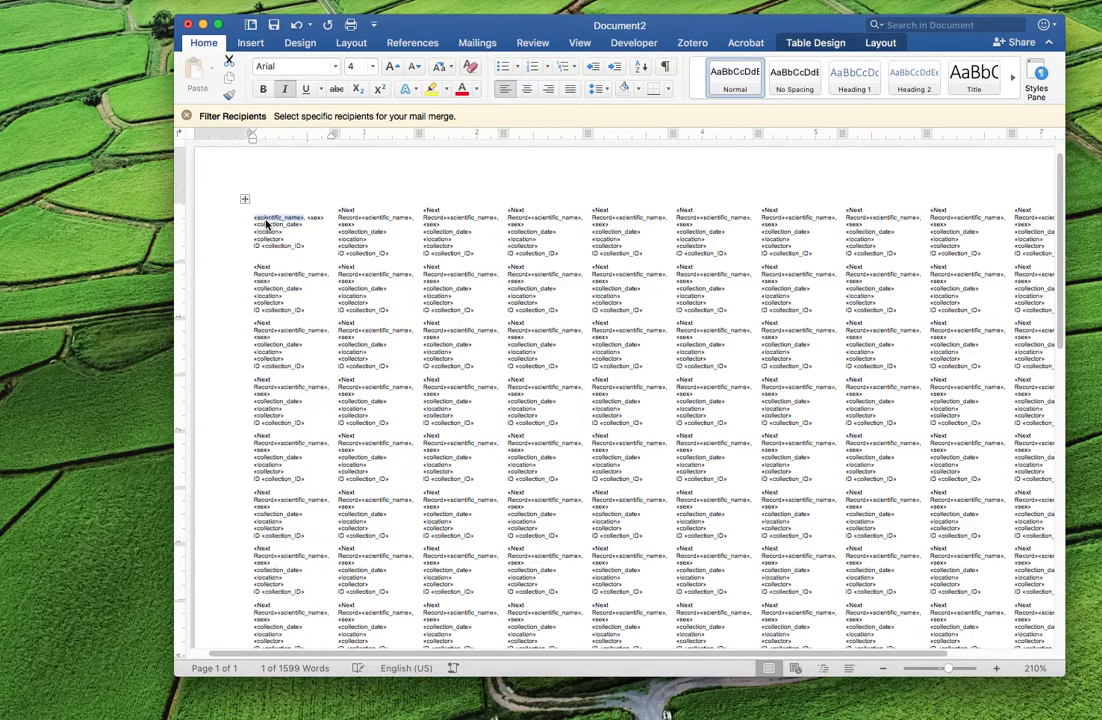
left_click(253, 220)
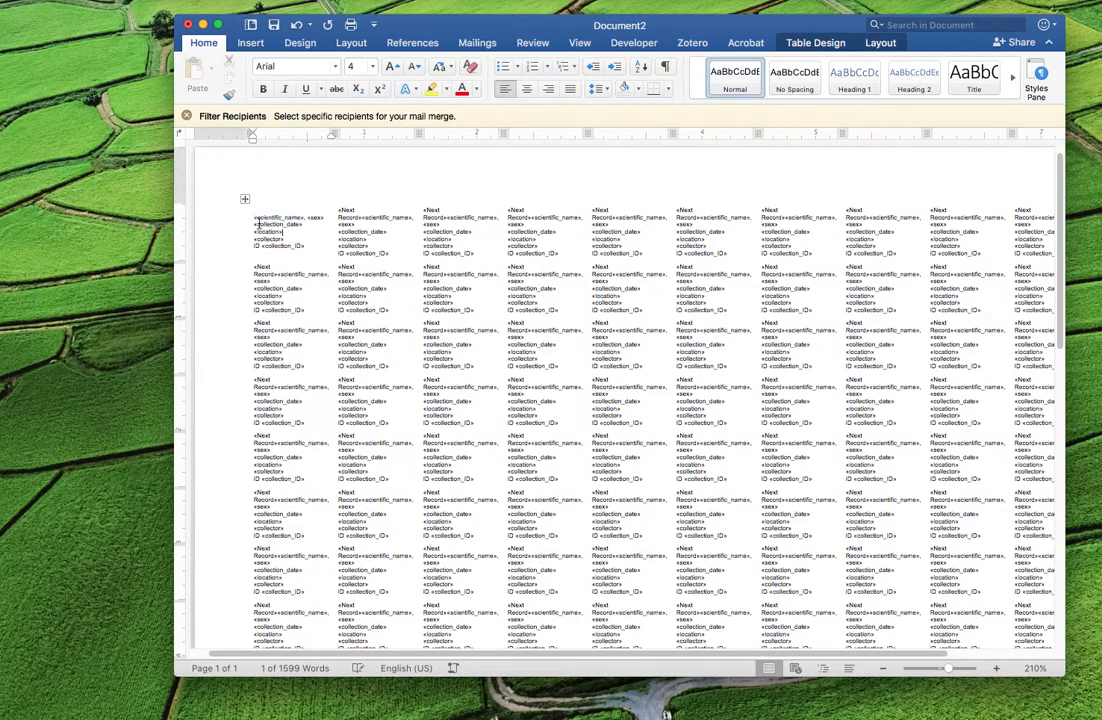
left_click_drag(253, 220, 323, 217)
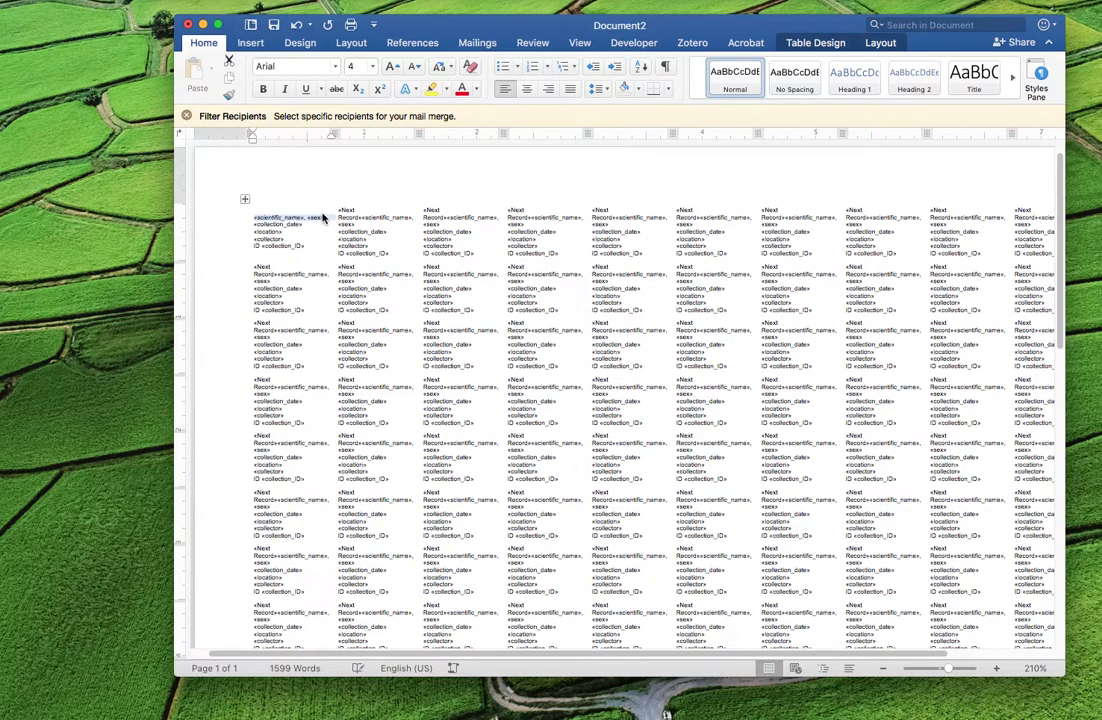
left_click(263, 89)
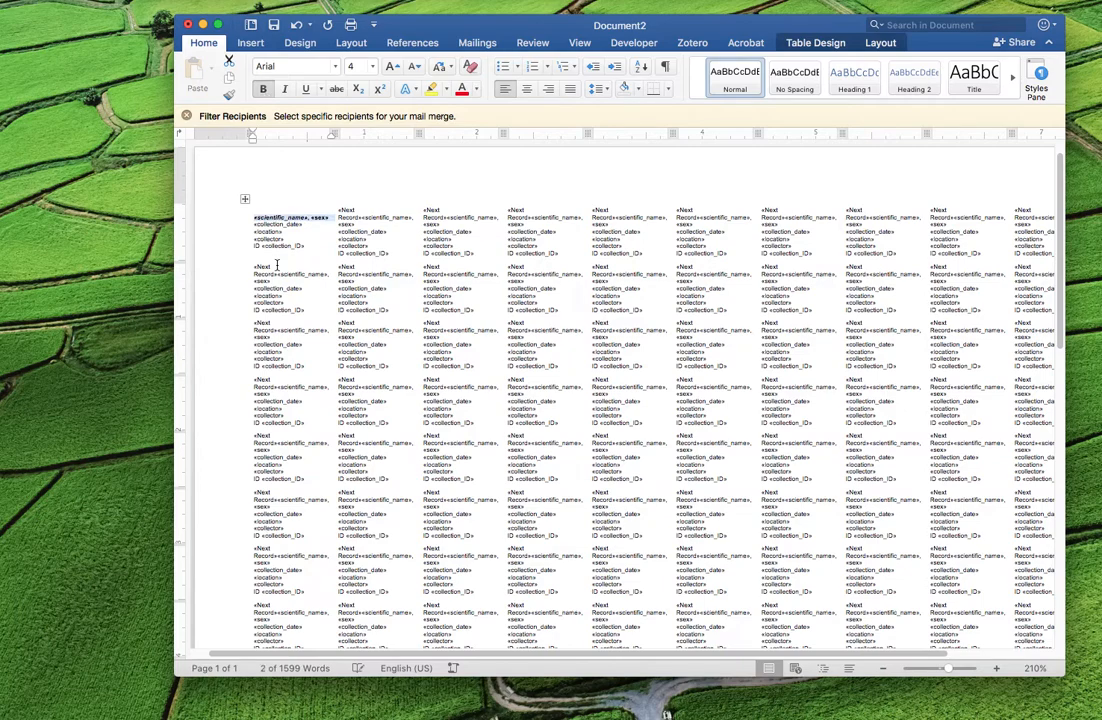
left_click(480, 44)
left_click(560, 80)
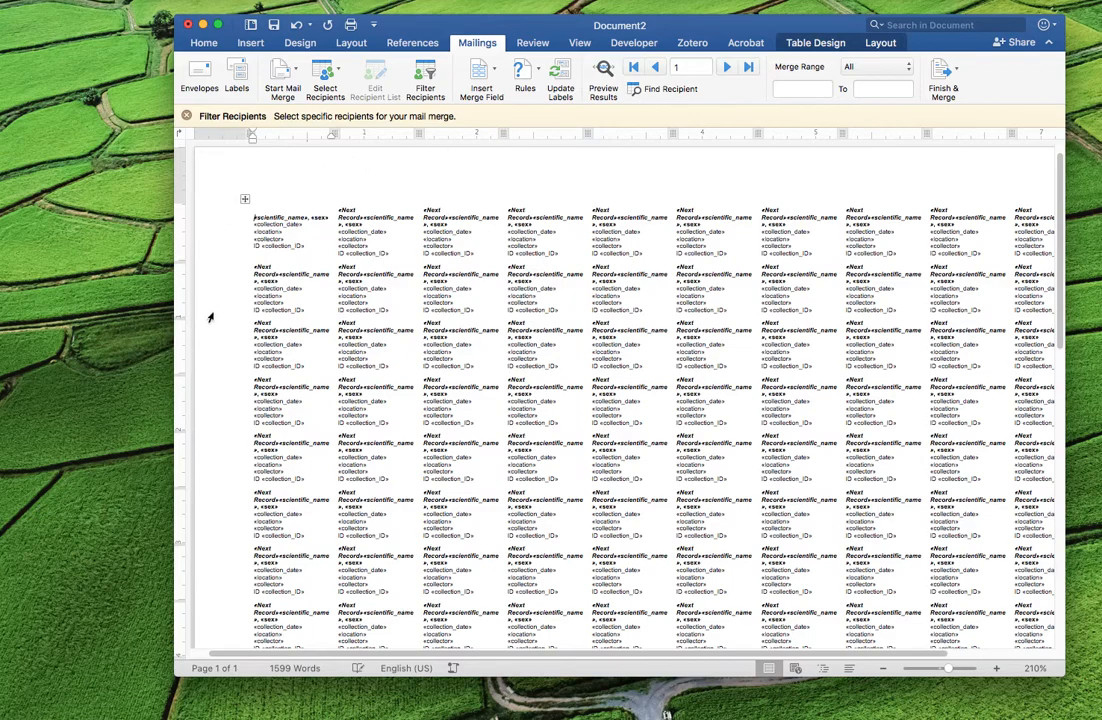
Step: Preview the merge results and examine the filled rows of specimen labels across the sheet at 160% zoom
left_click(604, 70)
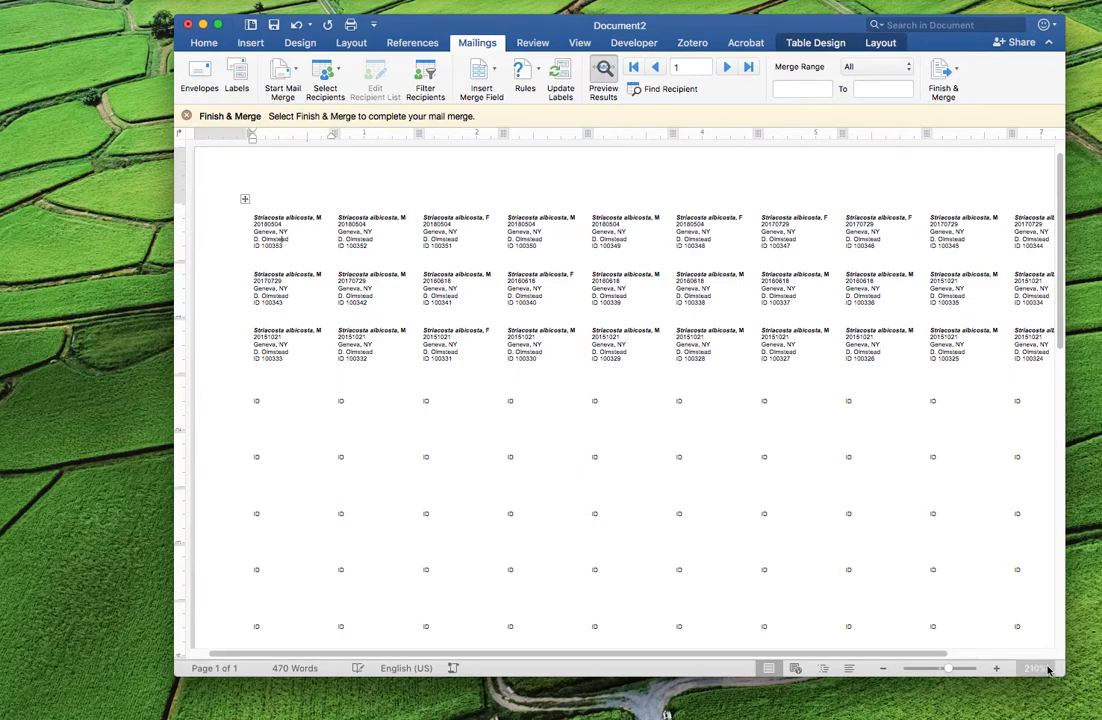
left_click(882, 668)
left_click(882, 668)
left_click(882, 668)
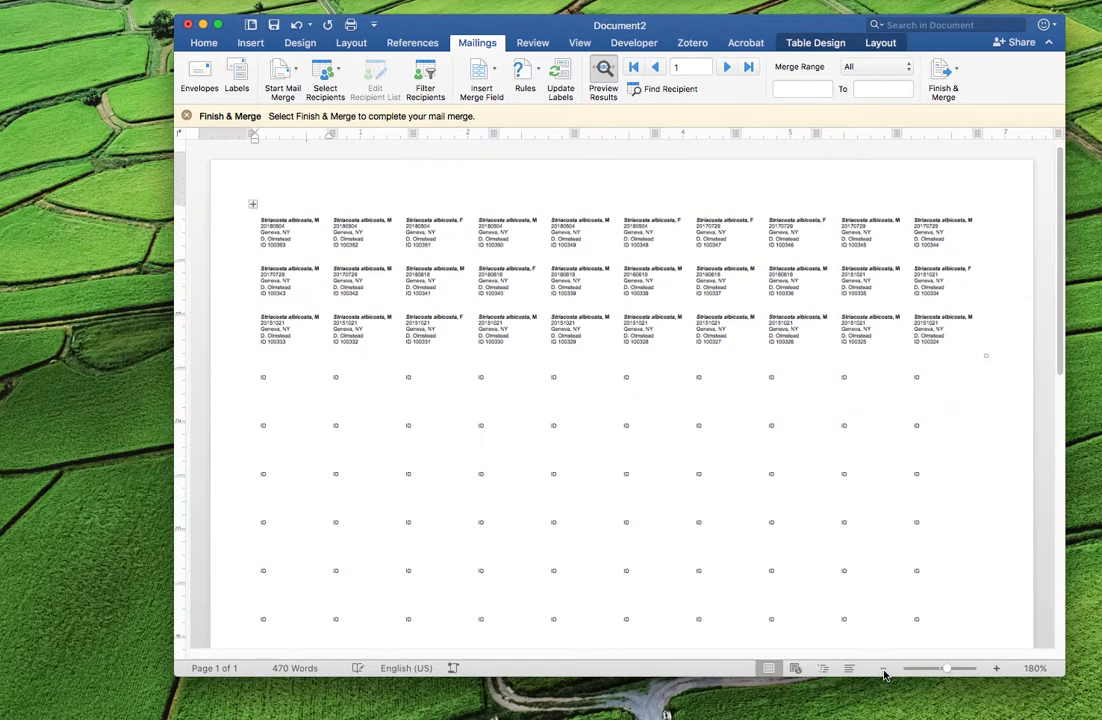
left_click(882, 668)
left_click(882, 668)
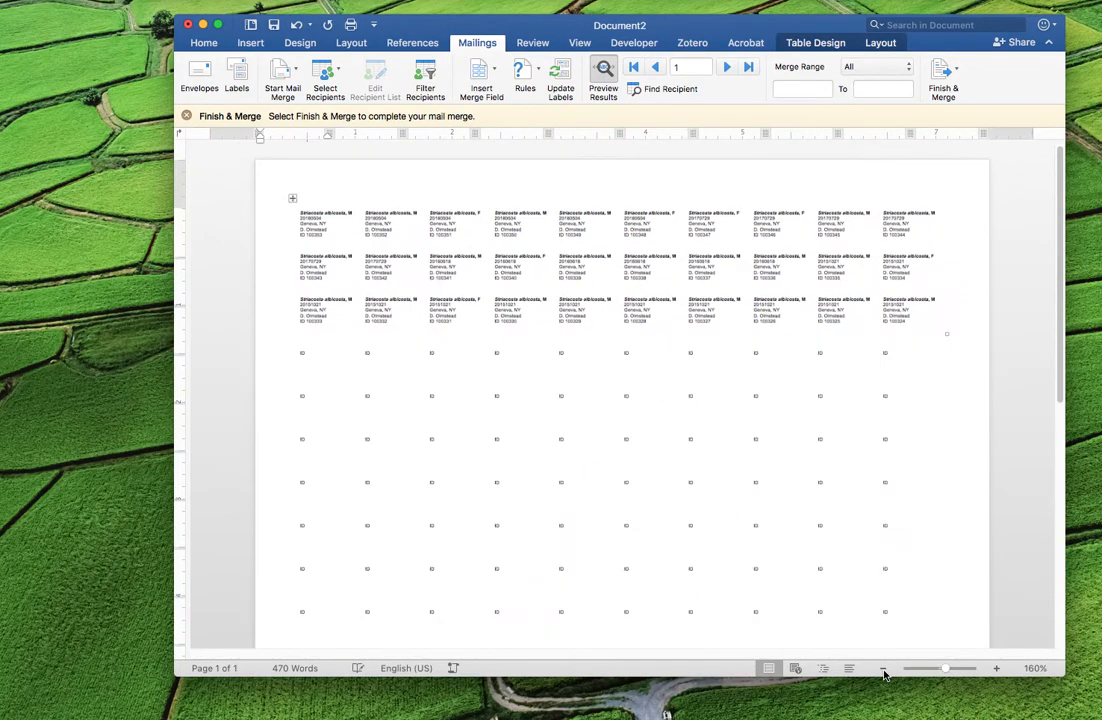
left_click(214, 160)
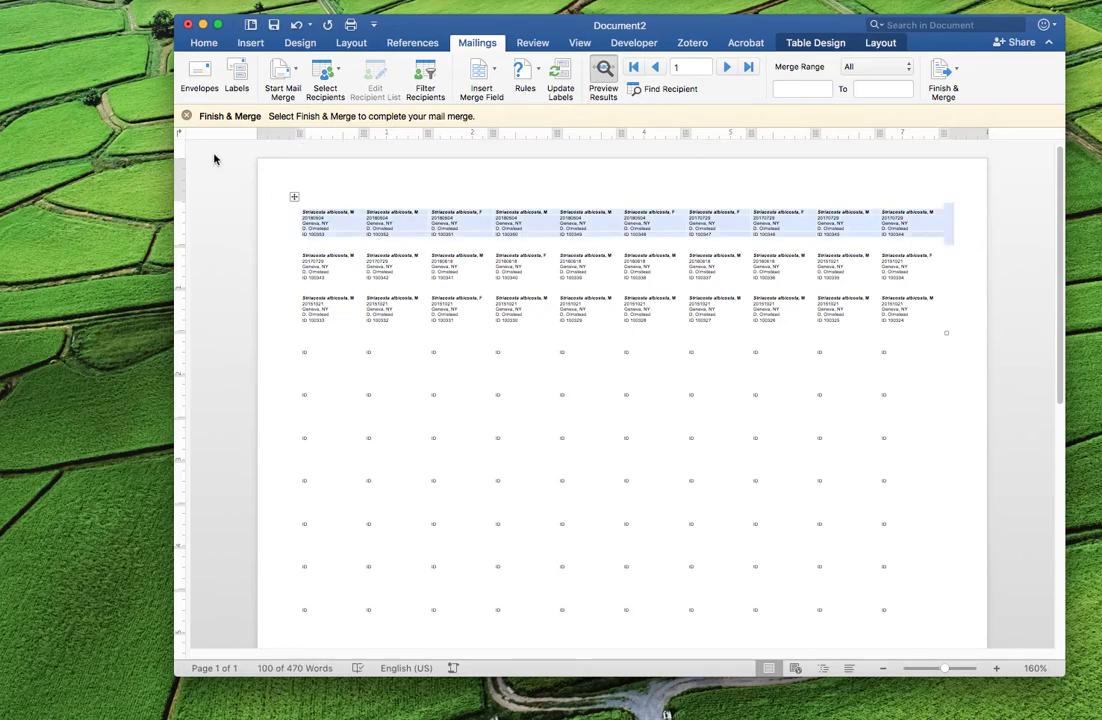
left_click(195, 258)
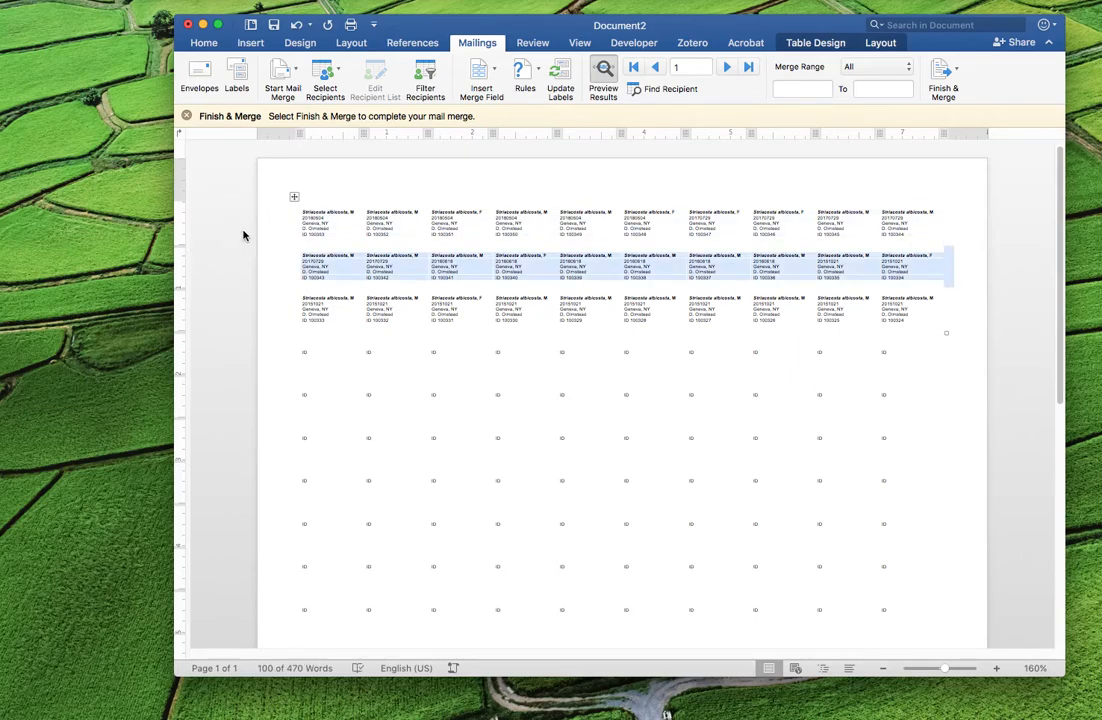
Step: Finish the merge of all records into a new editable document and bring its label sheet fully into view
left_click(958, 72)
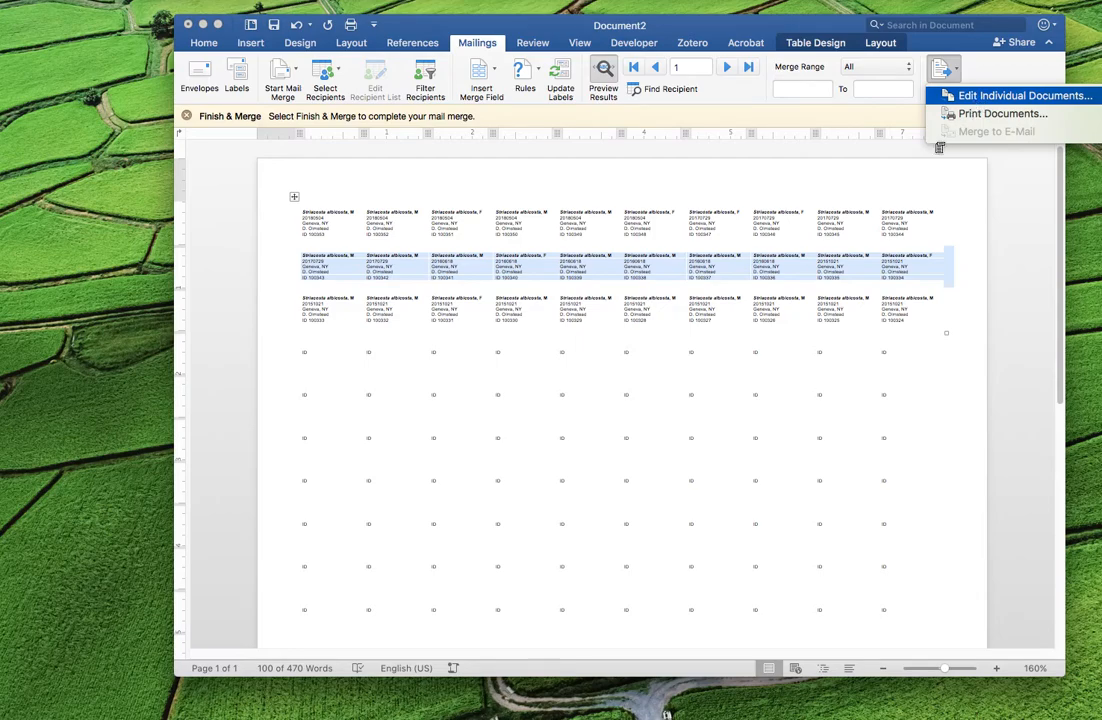
left_click(968, 99)
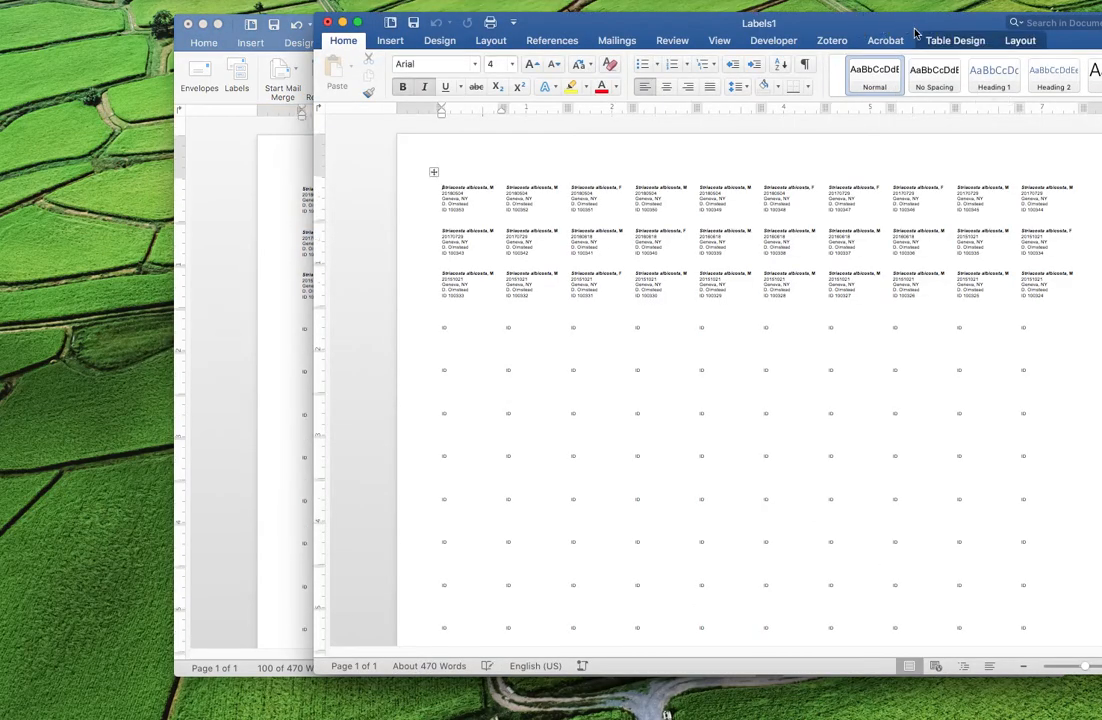
left_click_drag(895, 18, 670, 18)
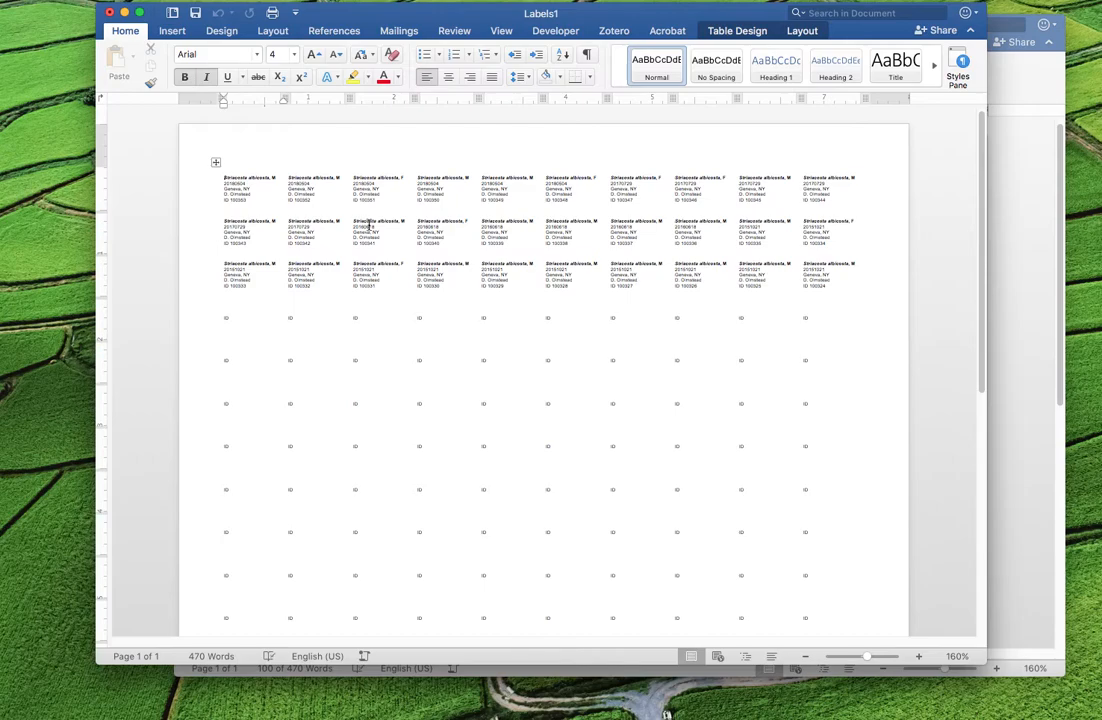
left_click(368, 186)
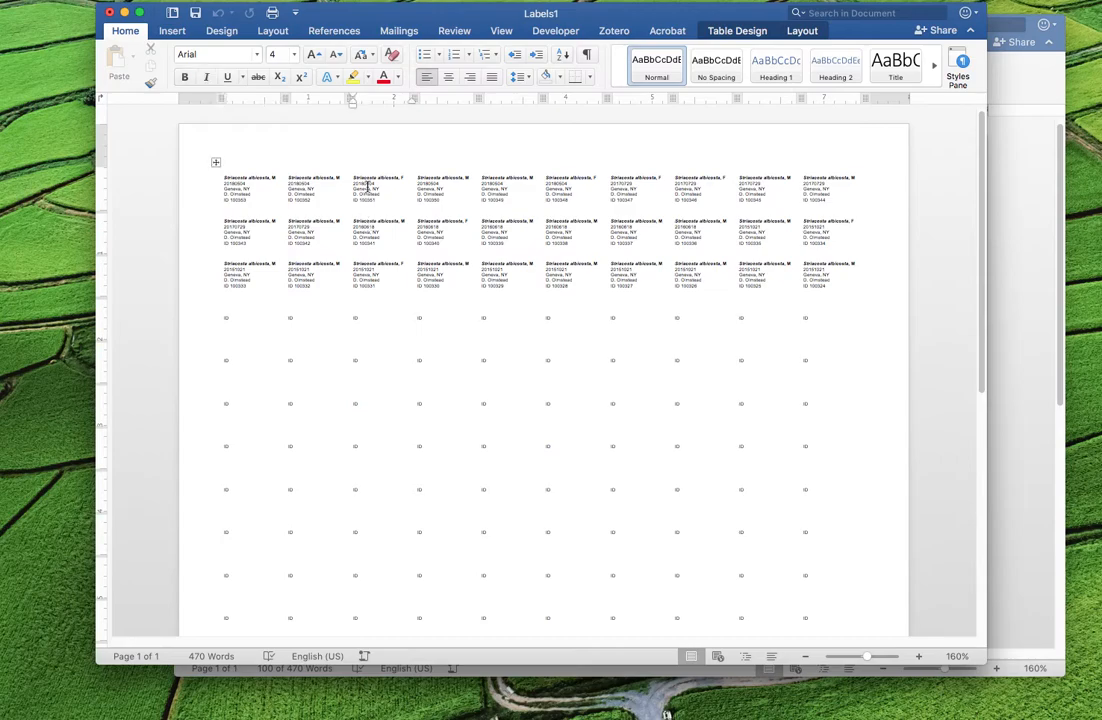